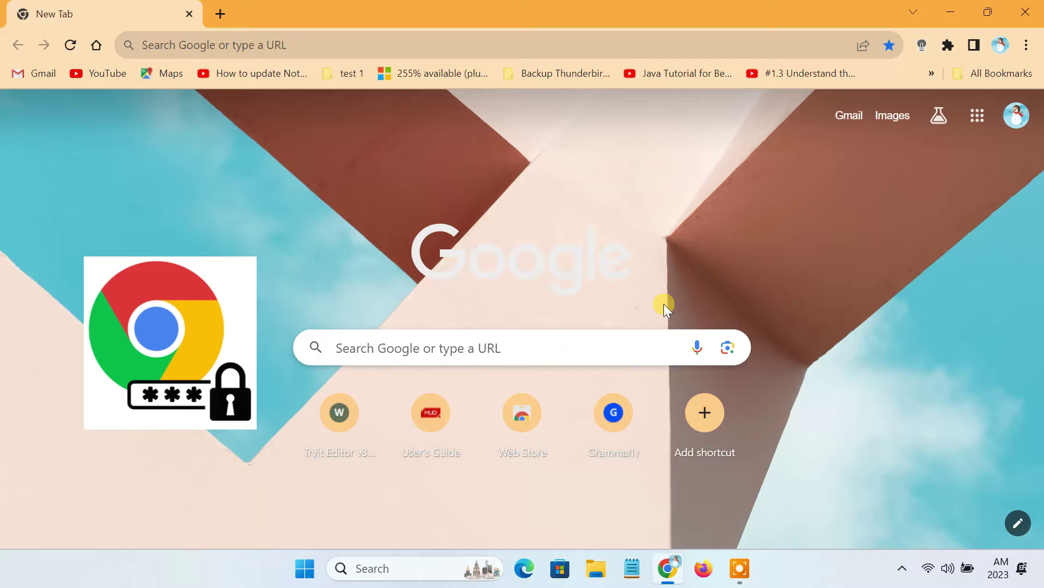
# - Glance at Chrome's Password Manager, then close its tab, leaving a fresh new tab
pyautogui.click(1026, 44)
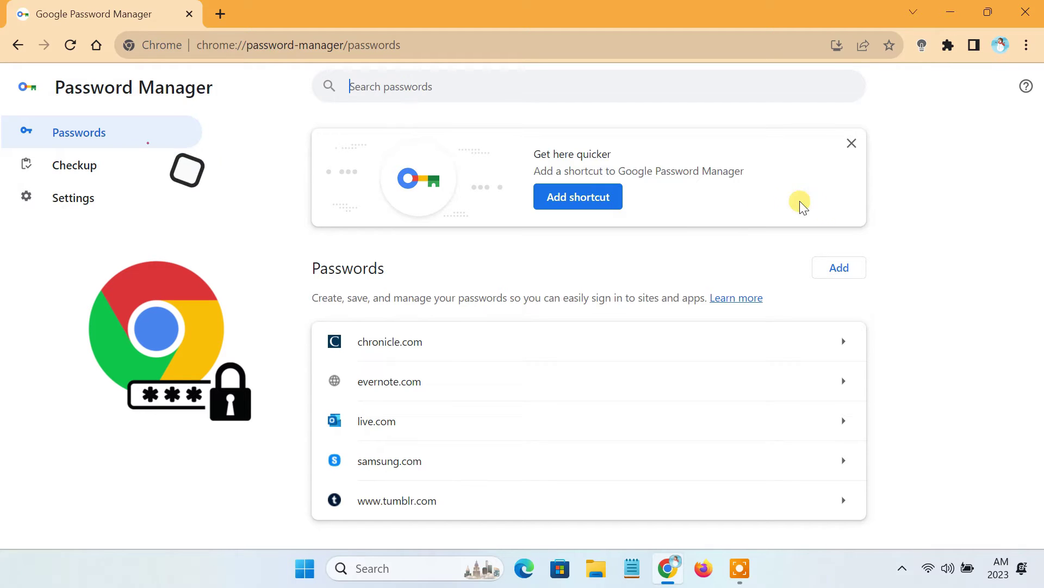
pyautogui.click(222, 15)
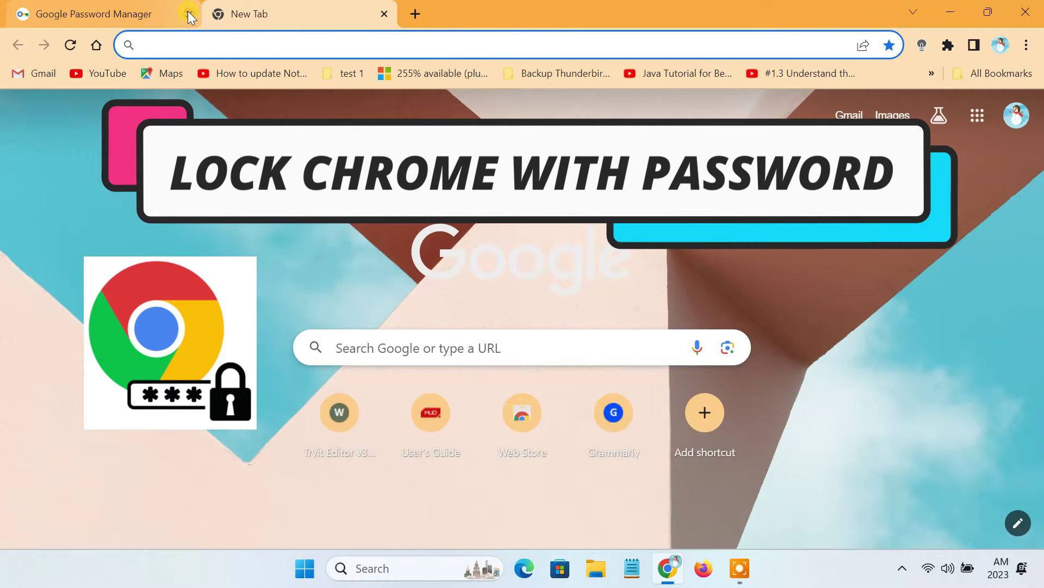
pyautogui.click(189, 14)
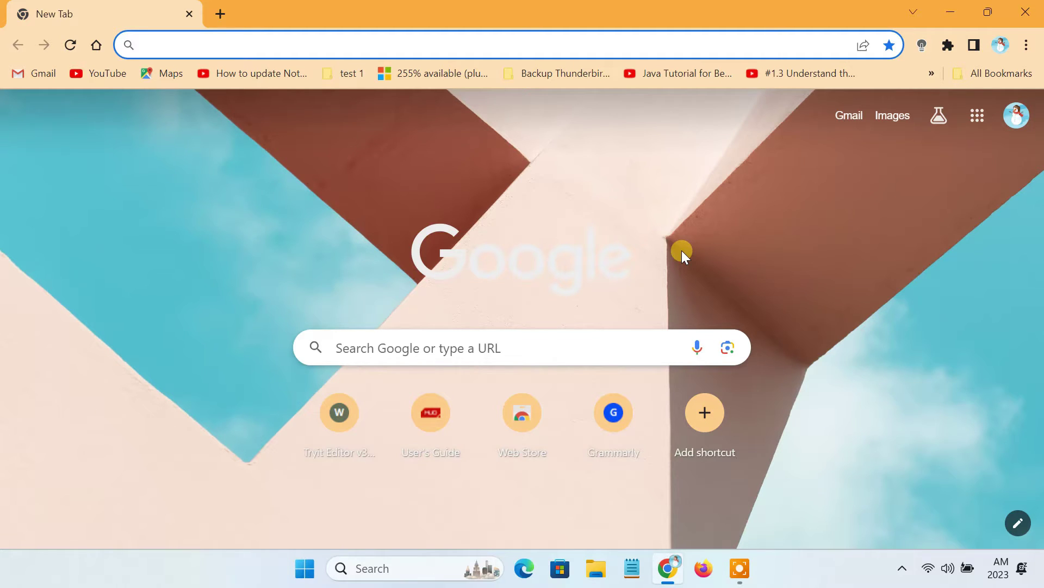
# - Search the Chrome Web Store for LockPW and install the extension
pyautogui.click(1027, 44)
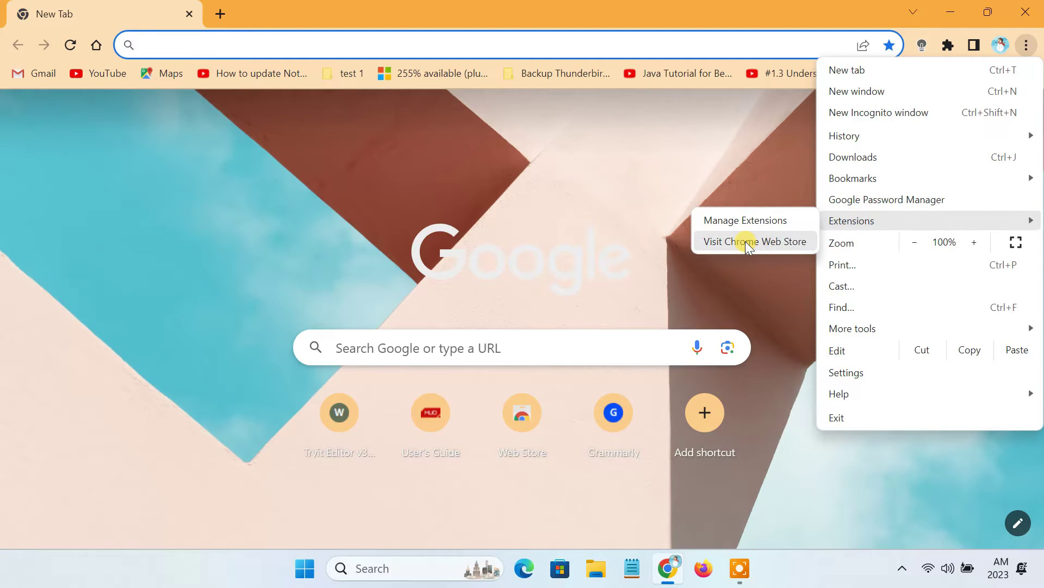
pyautogui.click(746, 240)
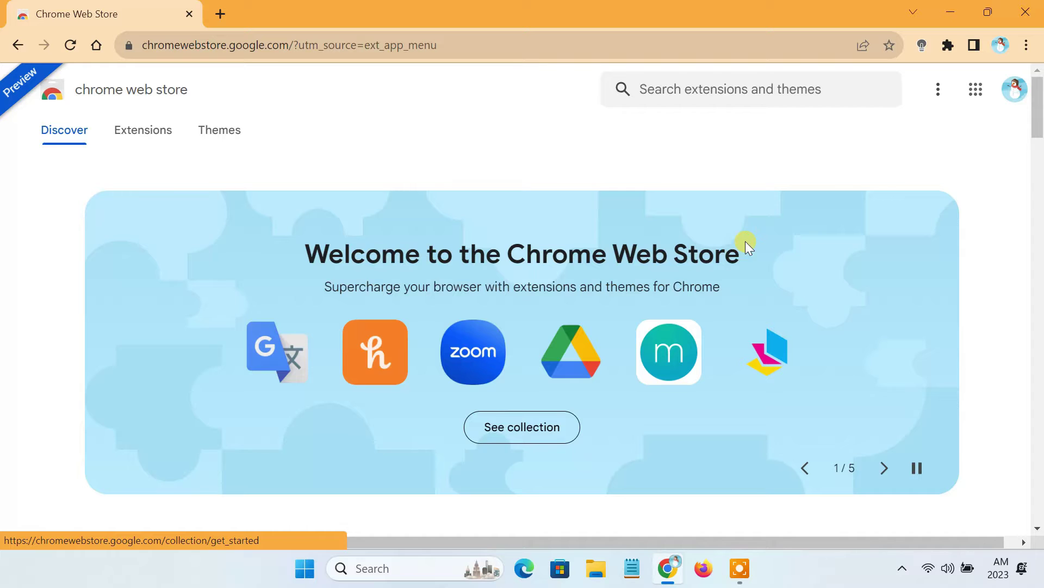
pyautogui.click(749, 94)
pyautogui.write('Loc')
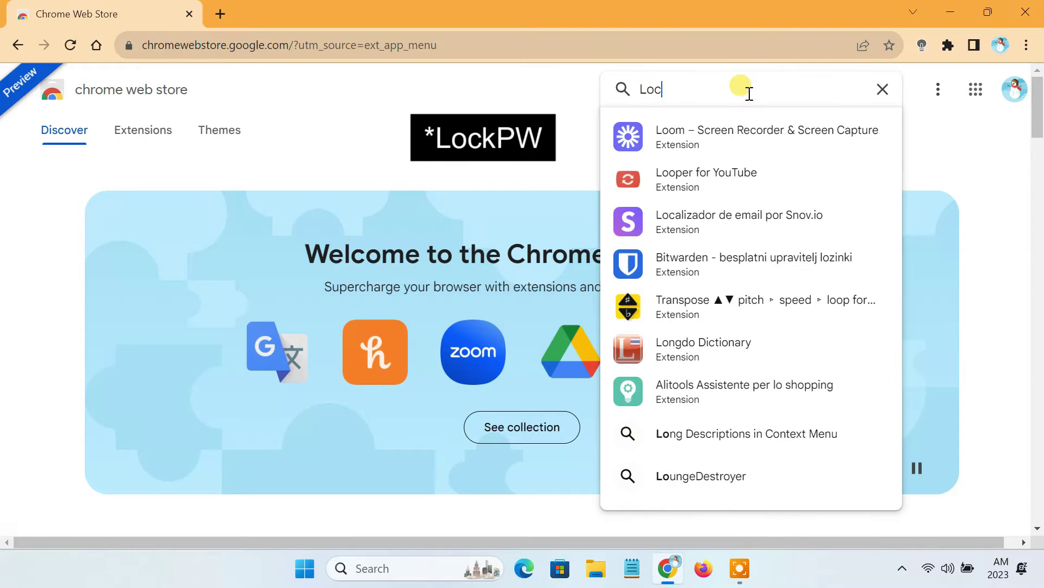
pyautogui.write('kPW')
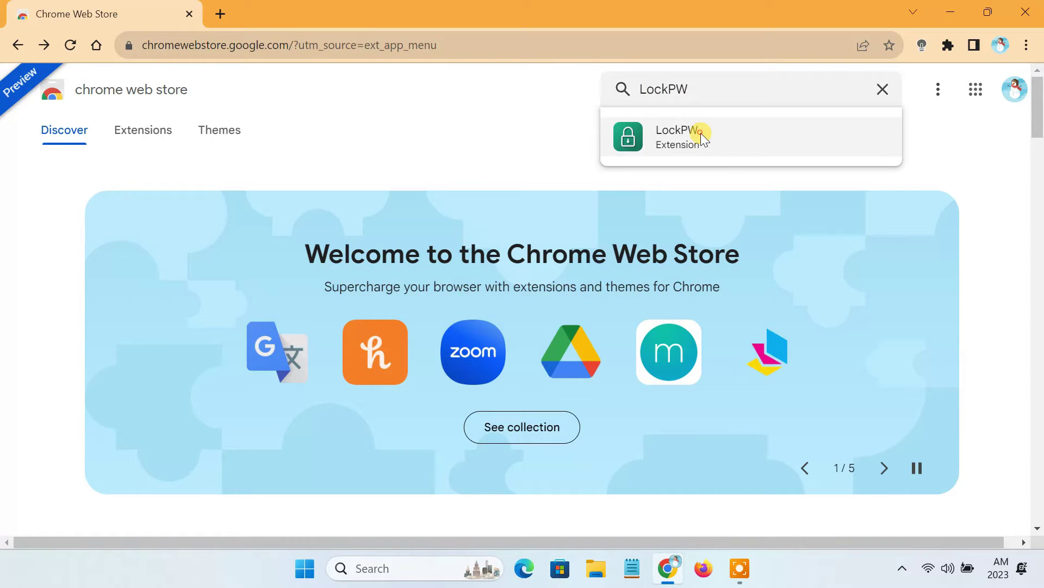
pyautogui.click(701, 133)
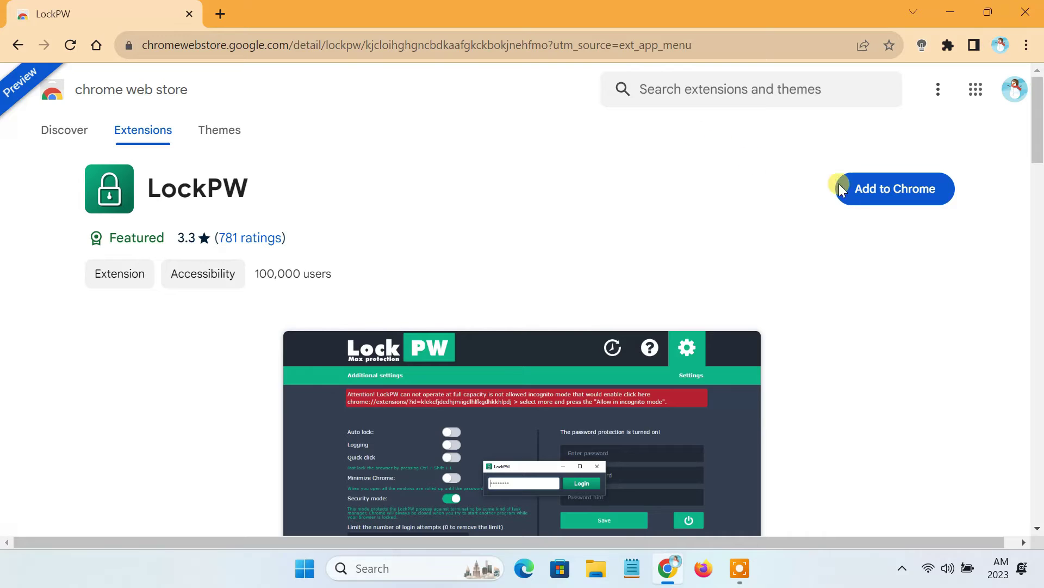
pyautogui.click(901, 189)
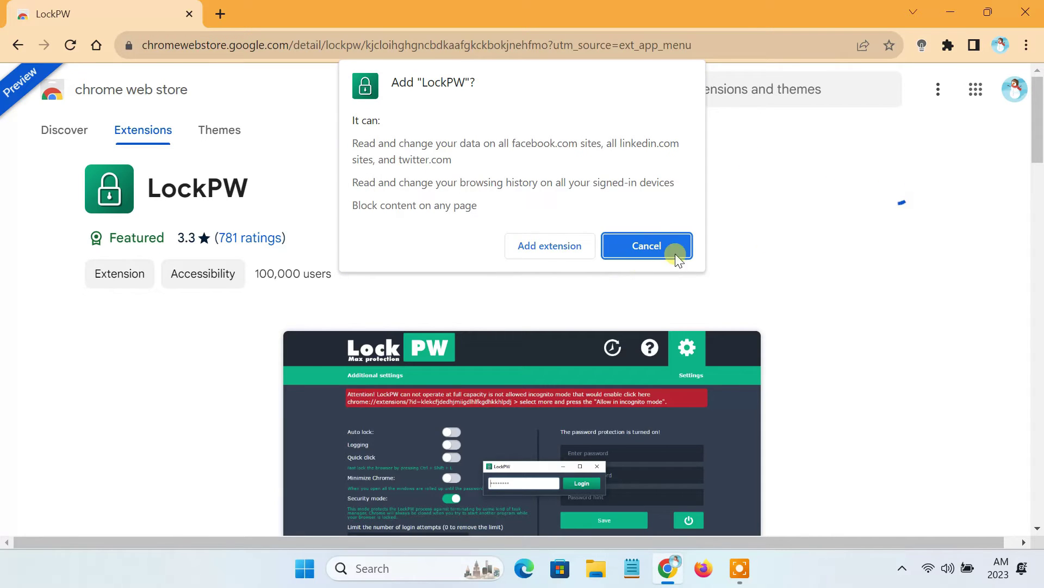
pyautogui.click(561, 255)
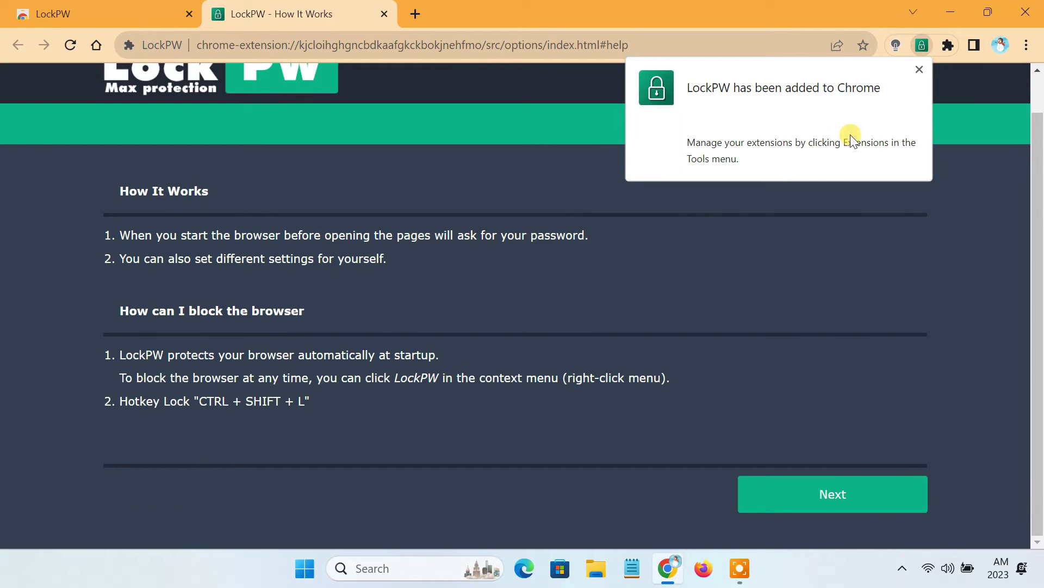
pyautogui.click(919, 69)
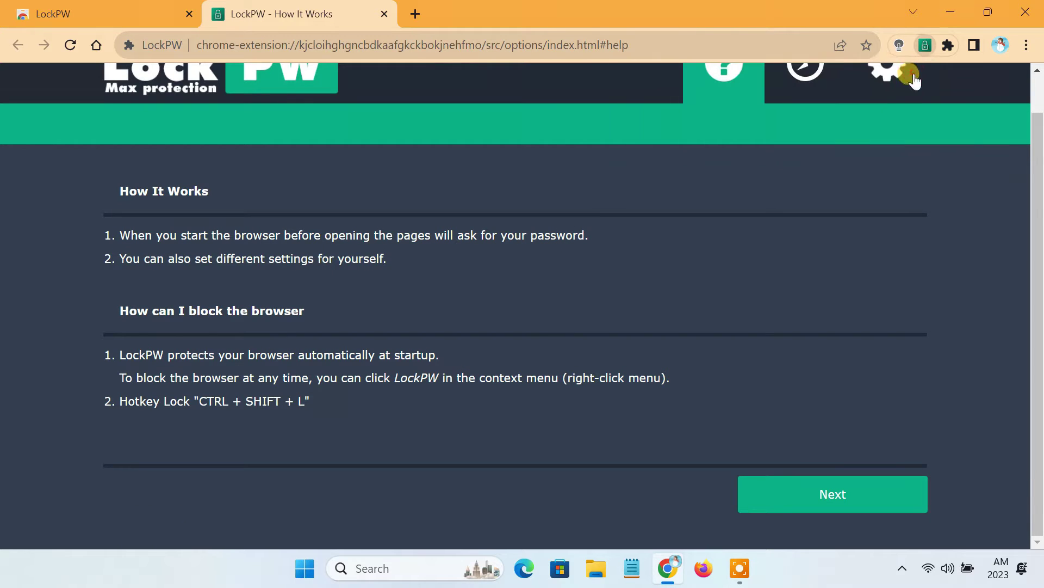
pyautogui.click(848, 492)
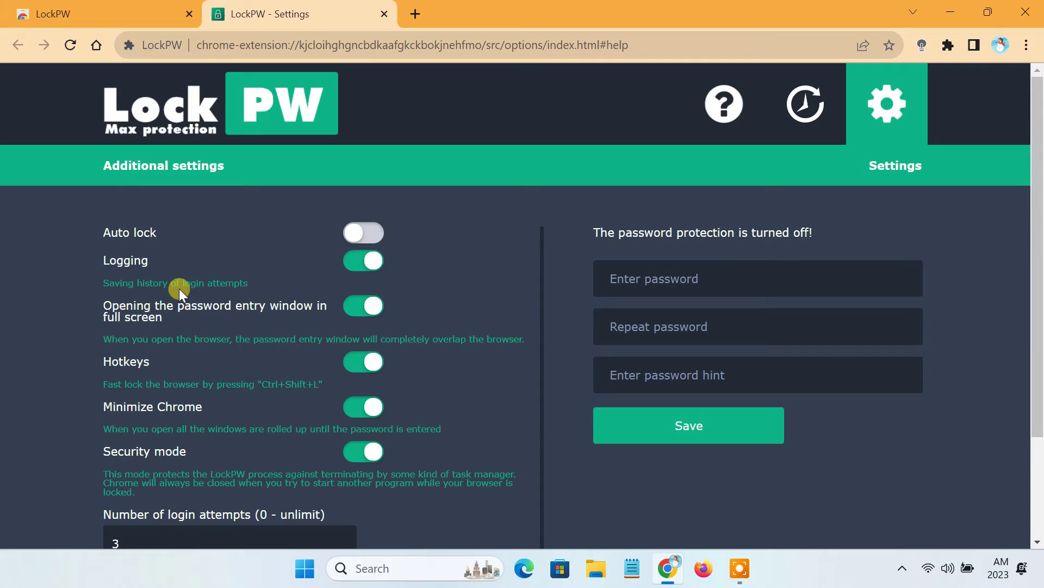
pyautogui.scroll(-2, 292, 394)
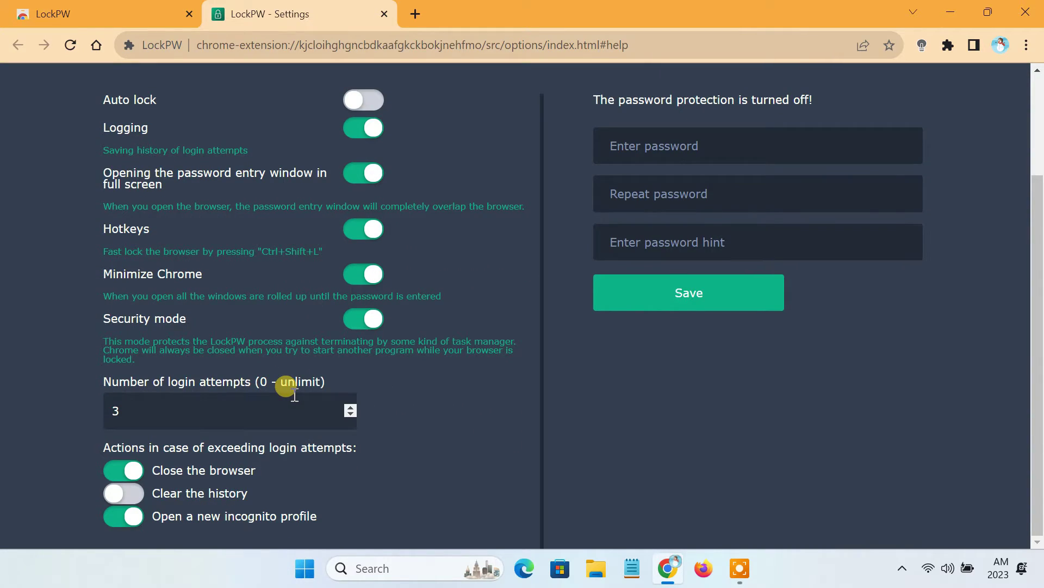
pyautogui.click(672, 151)
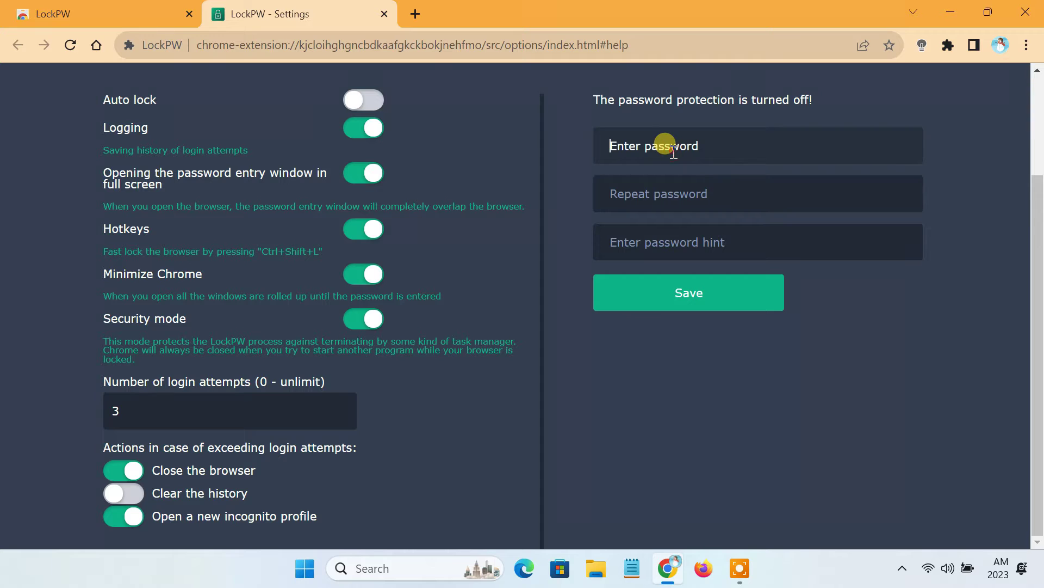
pyautogui.click(696, 193)
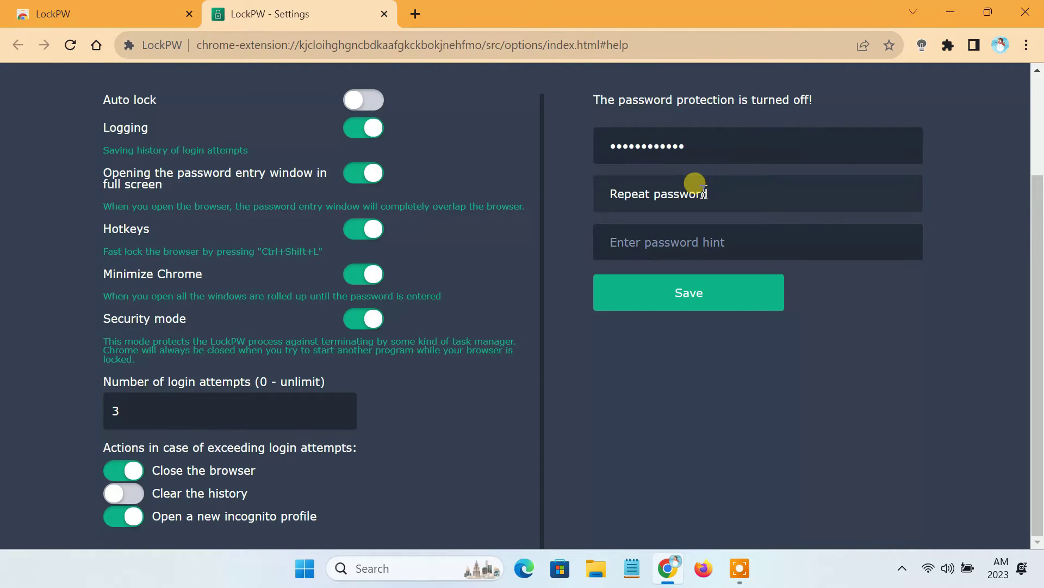
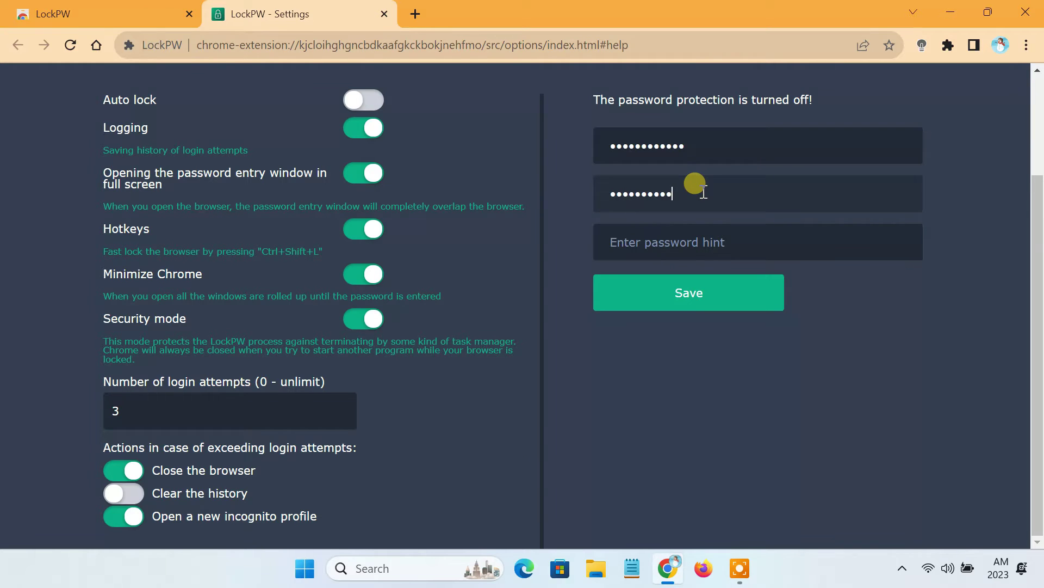
pyautogui.click(717, 243)
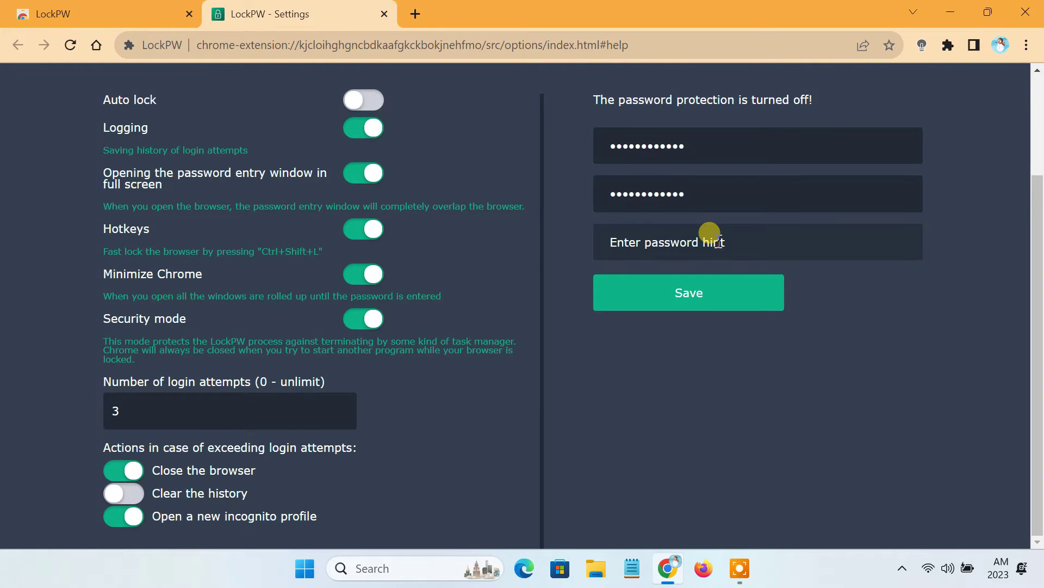
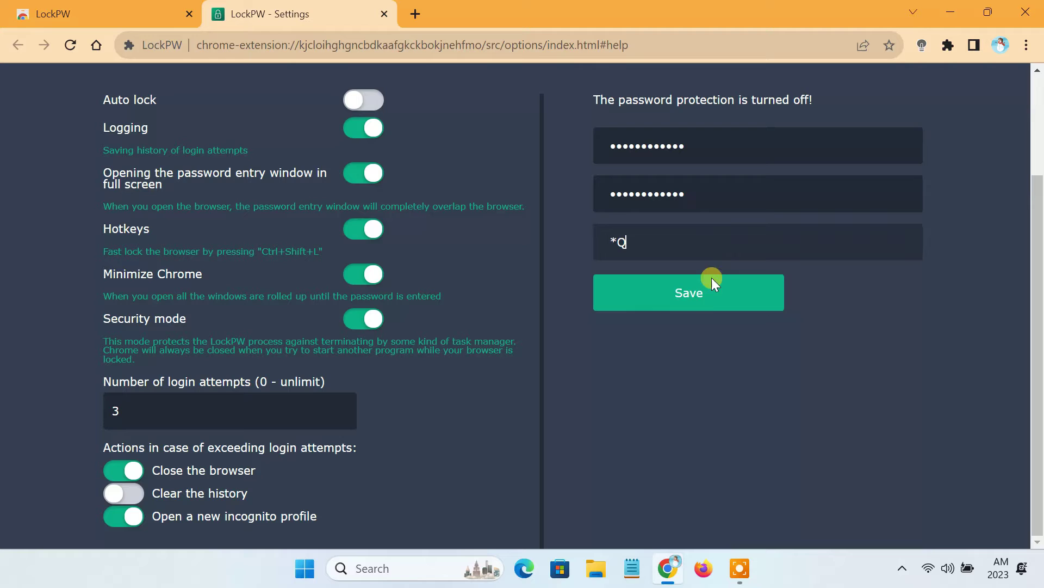
pyautogui.click(709, 299)
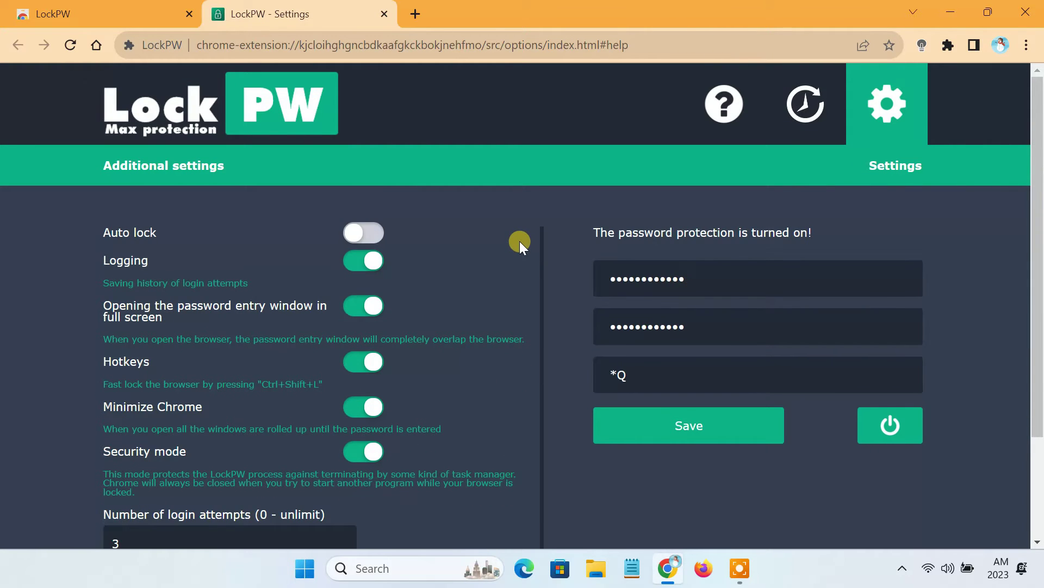
pyautogui.click(1025, 12)
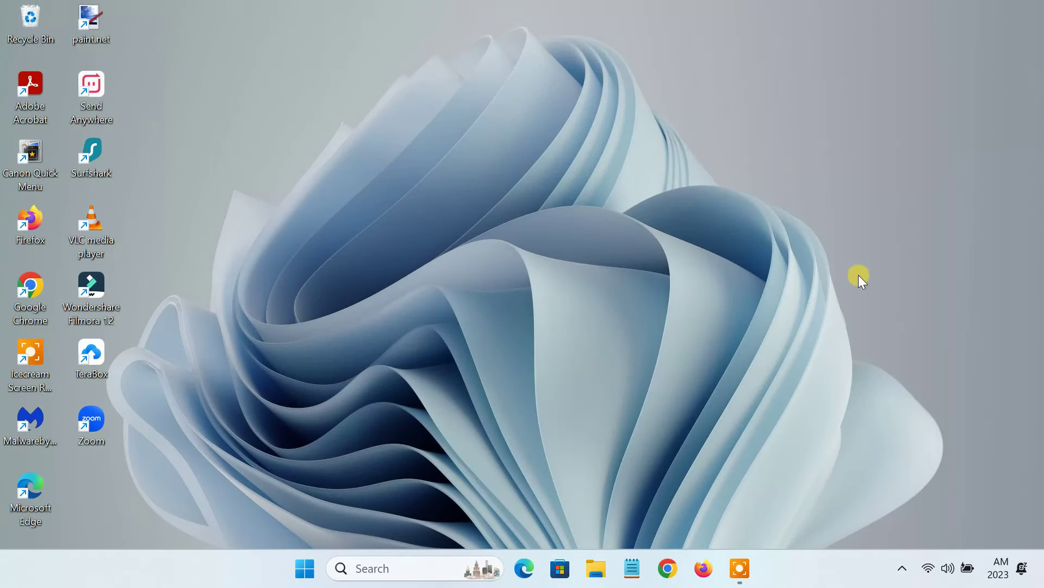
pyautogui.click(668, 569)
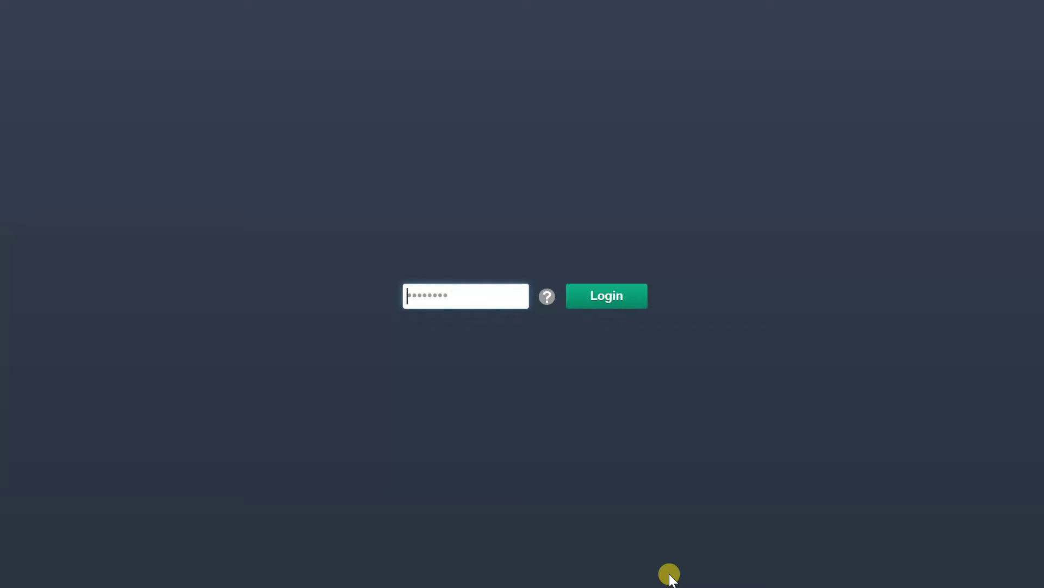
pyautogui.click(458, 297)
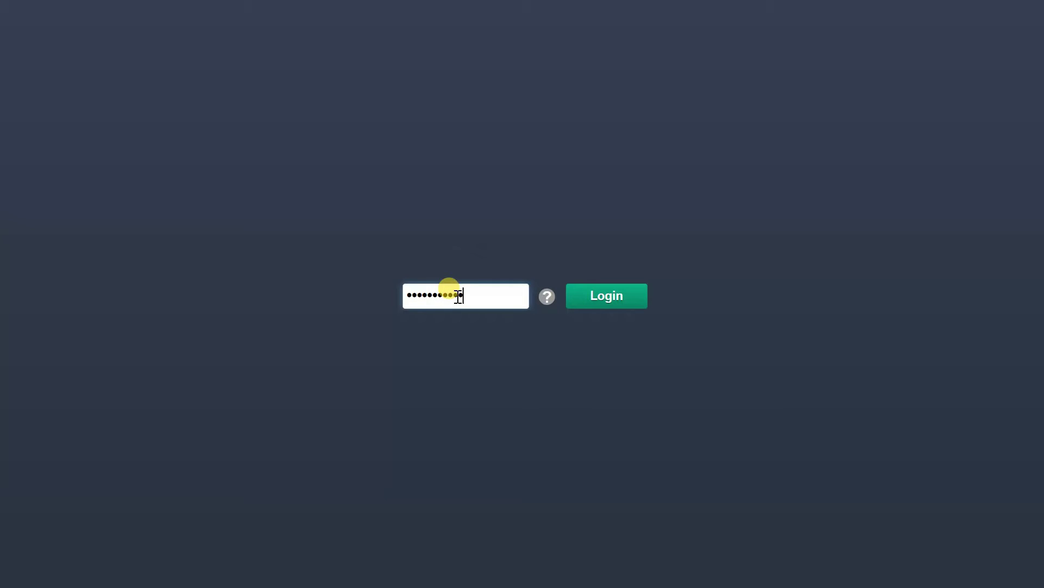
pyautogui.click(591, 301)
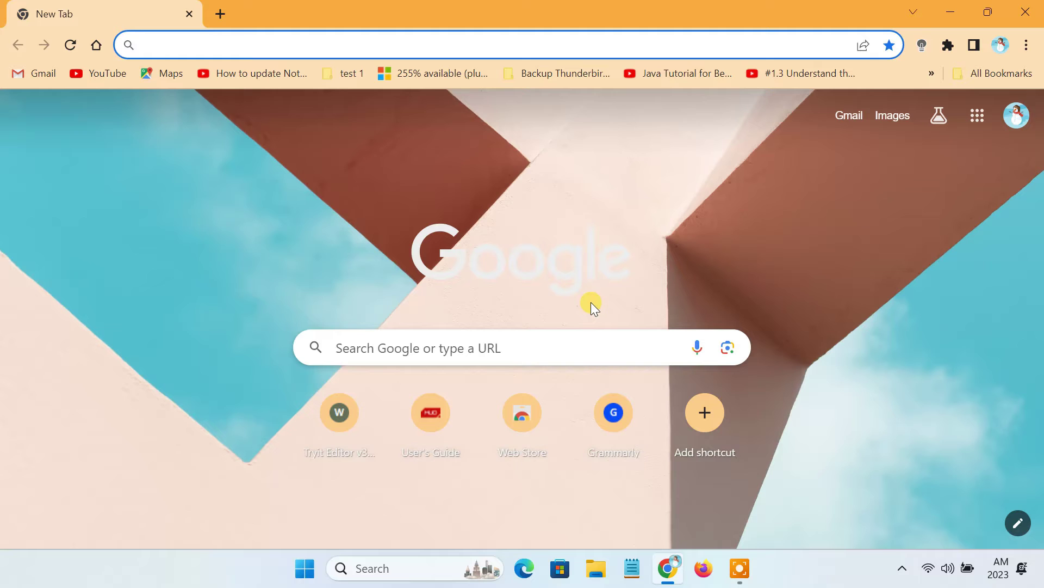
pyautogui.click(949, 47)
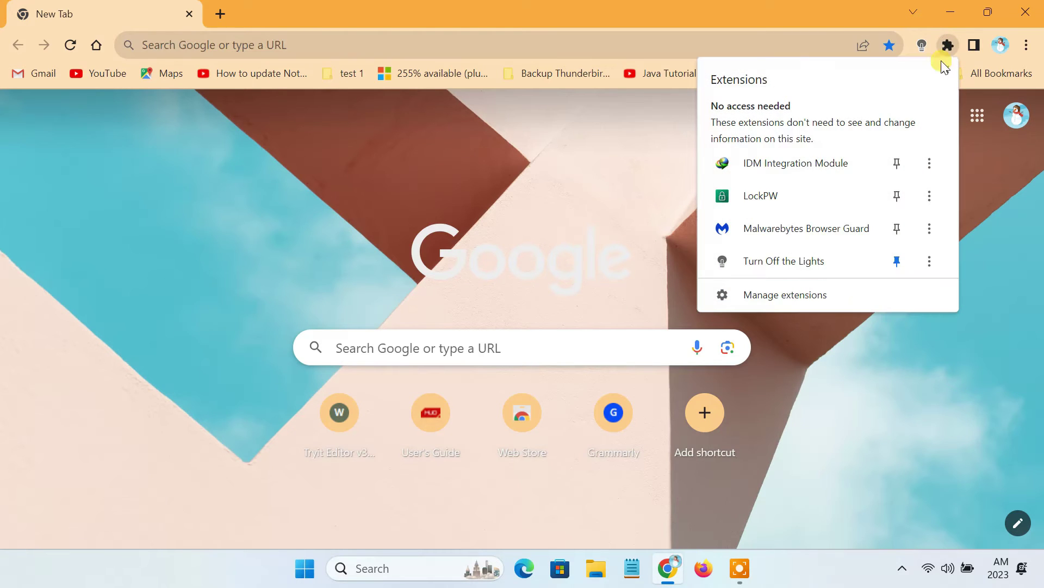
pyautogui.click(746, 193)
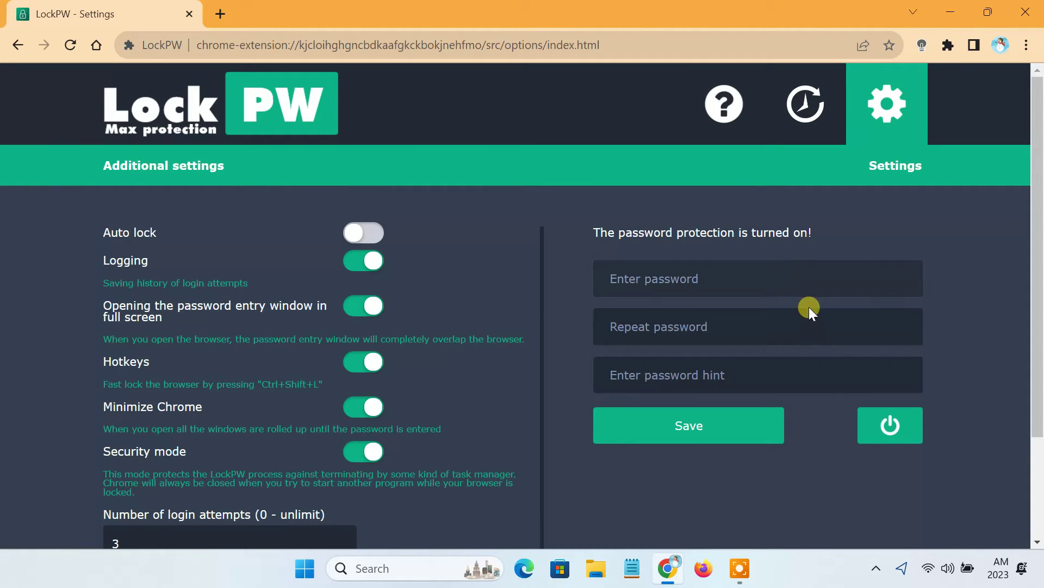
pyautogui.click(905, 428)
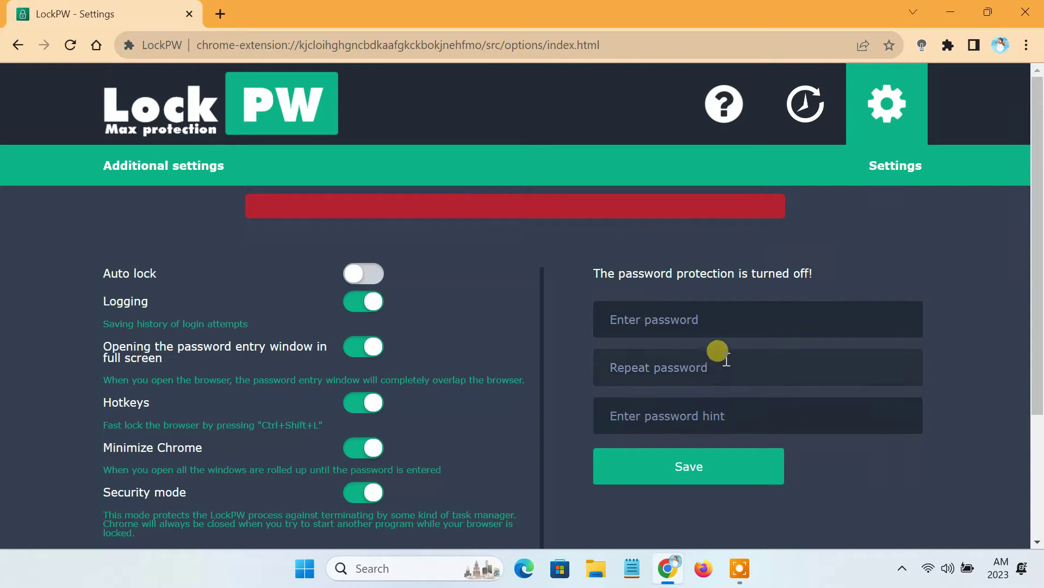
pyautogui.click(699, 315)
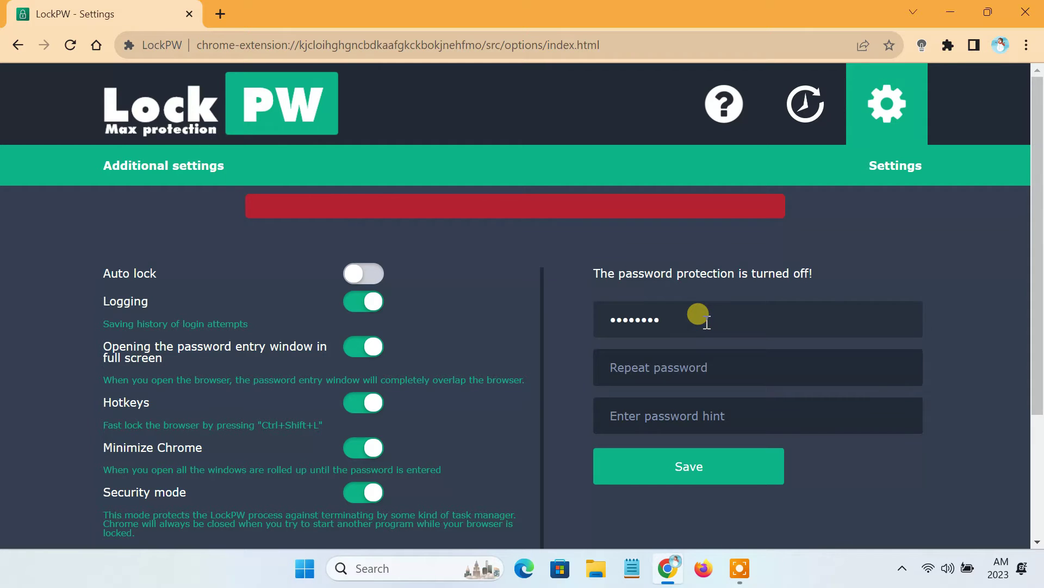
pyautogui.click(703, 363)
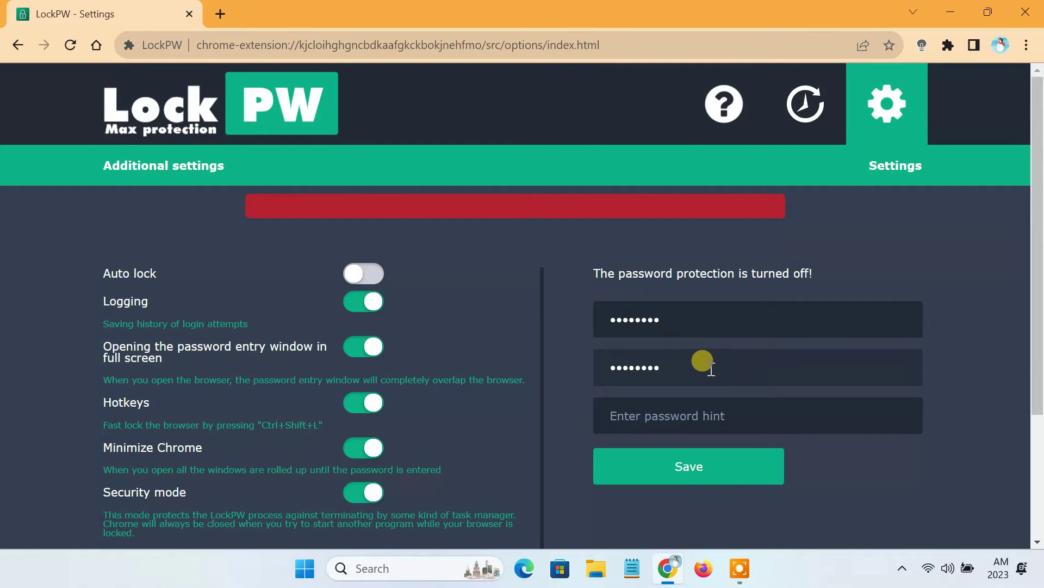
pyautogui.click(708, 411)
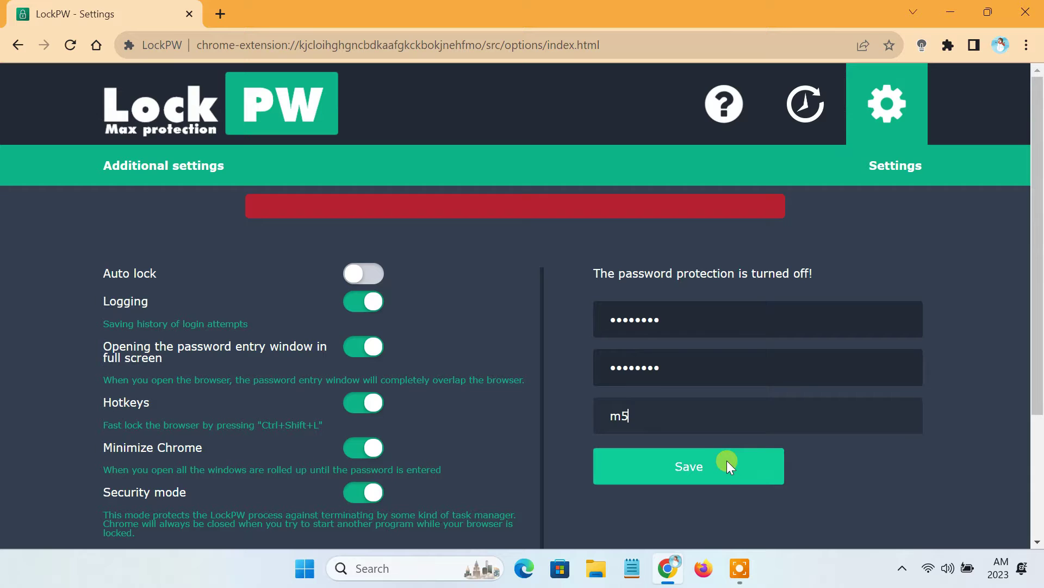
pyautogui.click(732, 472)
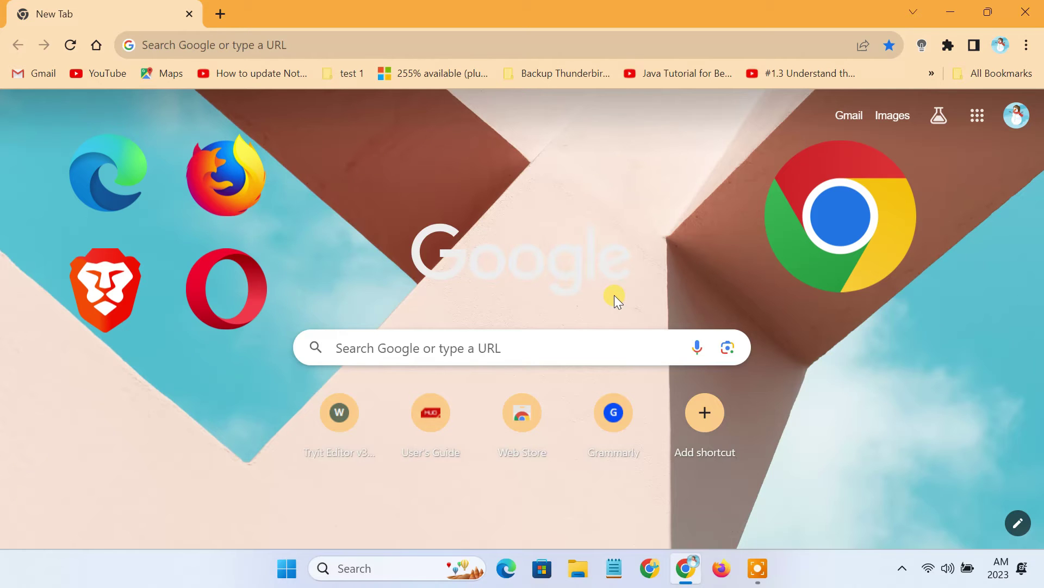
# - Search 'folder lock' and open the Folder Lock product page on newsoftwares.net
pyautogui.click(287, 43)
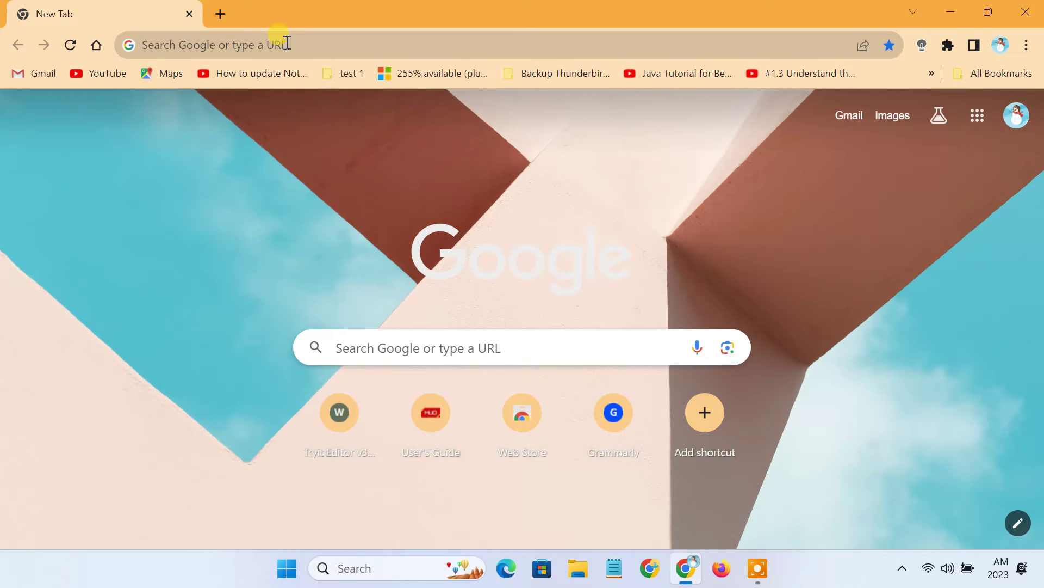
pyautogui.write('folder lock')
pyautogui.press('Return')
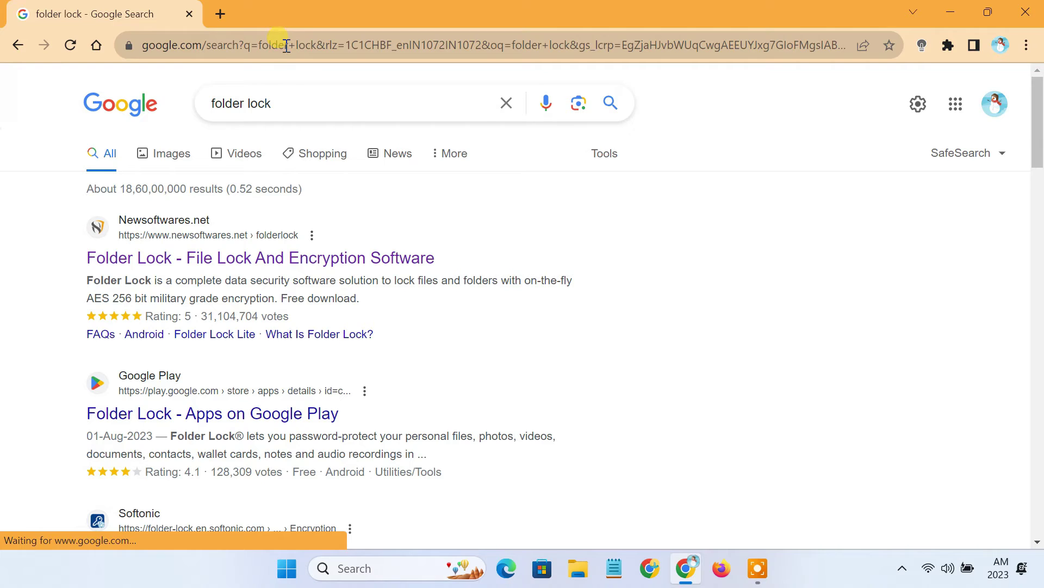
pyautogui.click(228, 257)
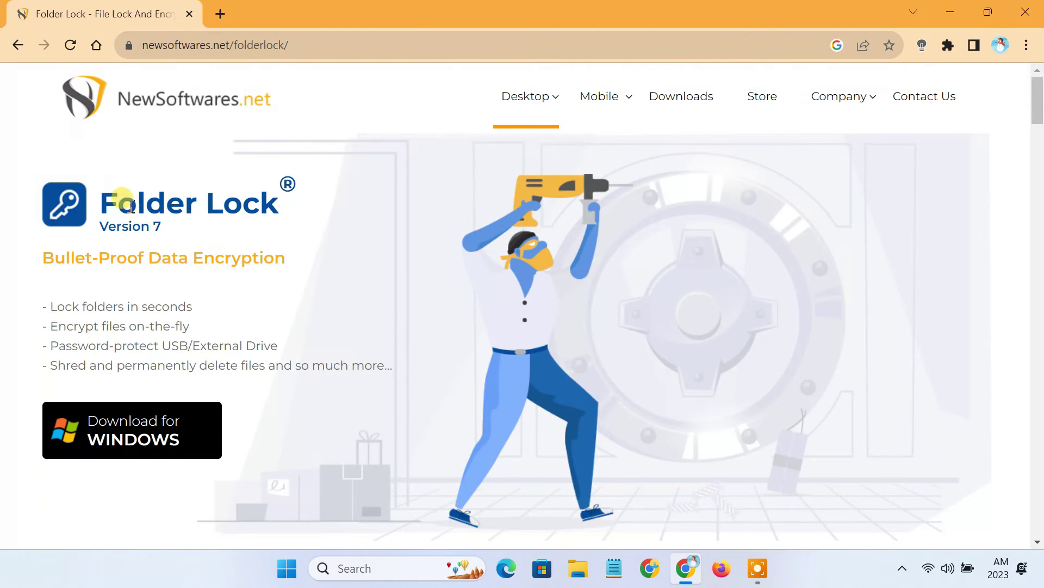
pyautogui.moveTo(99, 196); pyautogui.dragTo(292, 209)
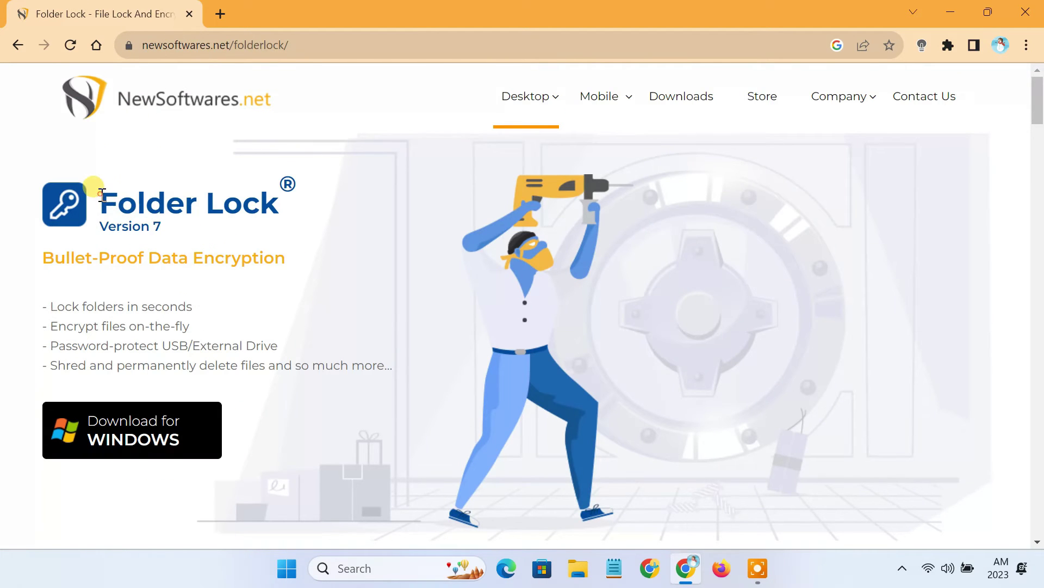
pyautogui.click(284, 247)
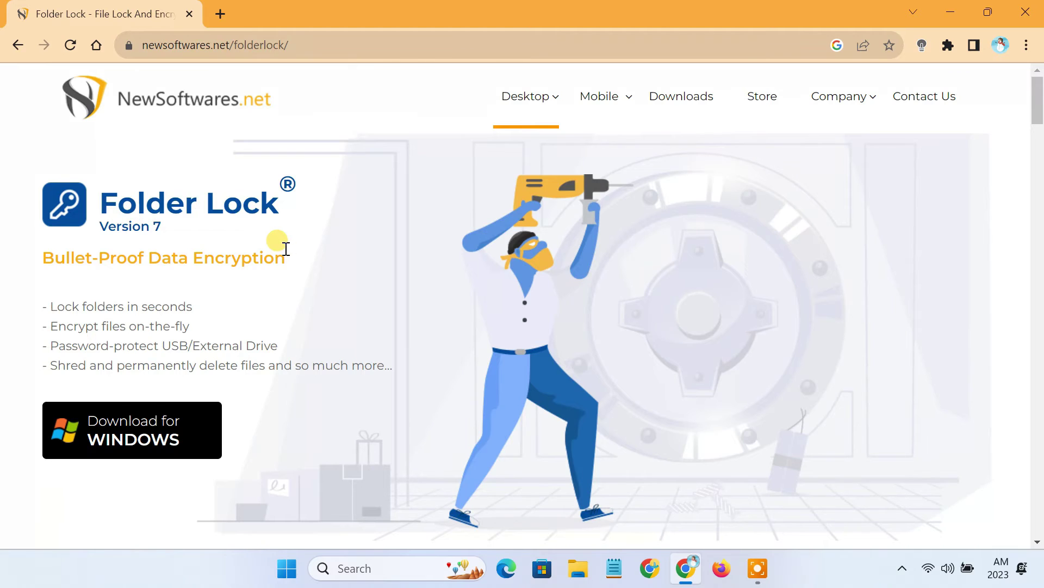
pyautogui.scroll(-7, 285, 248)
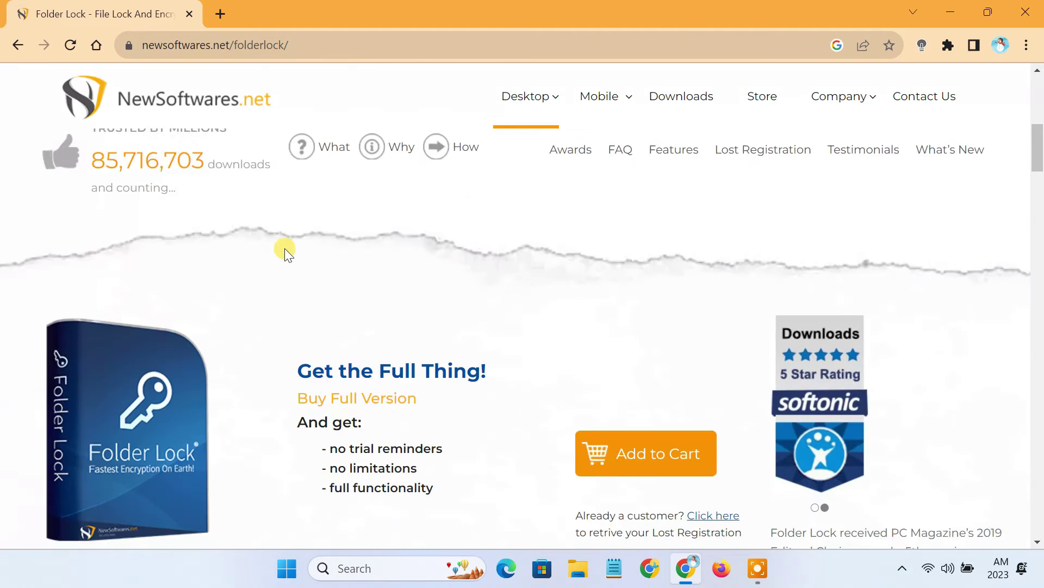
# - Add the full version to the cart, note the $39.95 total, and return to the product page
pyautogui.click(640, 443)
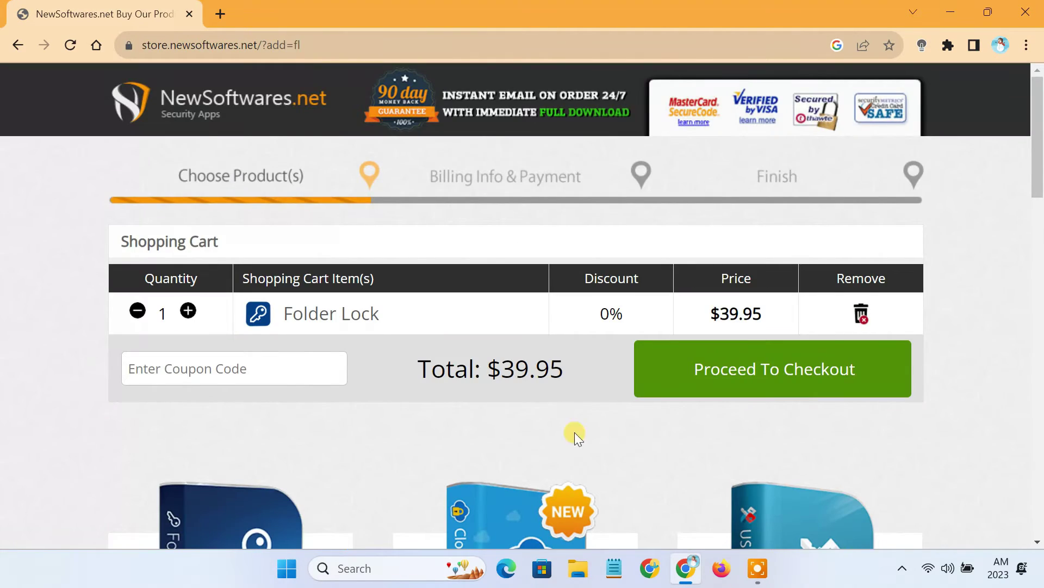
pyautogui.moveTo(486, 369); pyautogui.dragTo(572, 368)
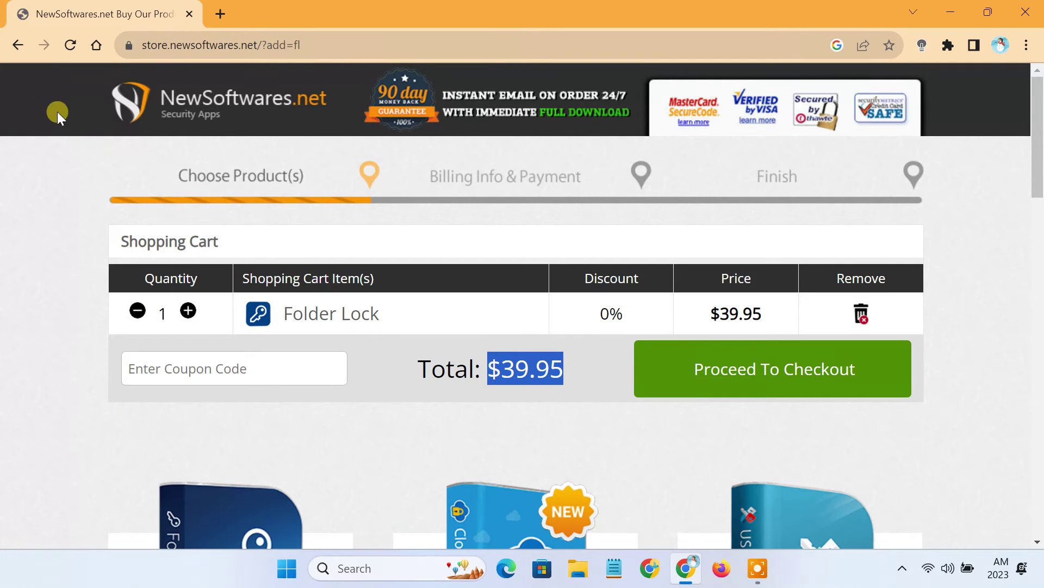
pyautogui.click(24, 48)
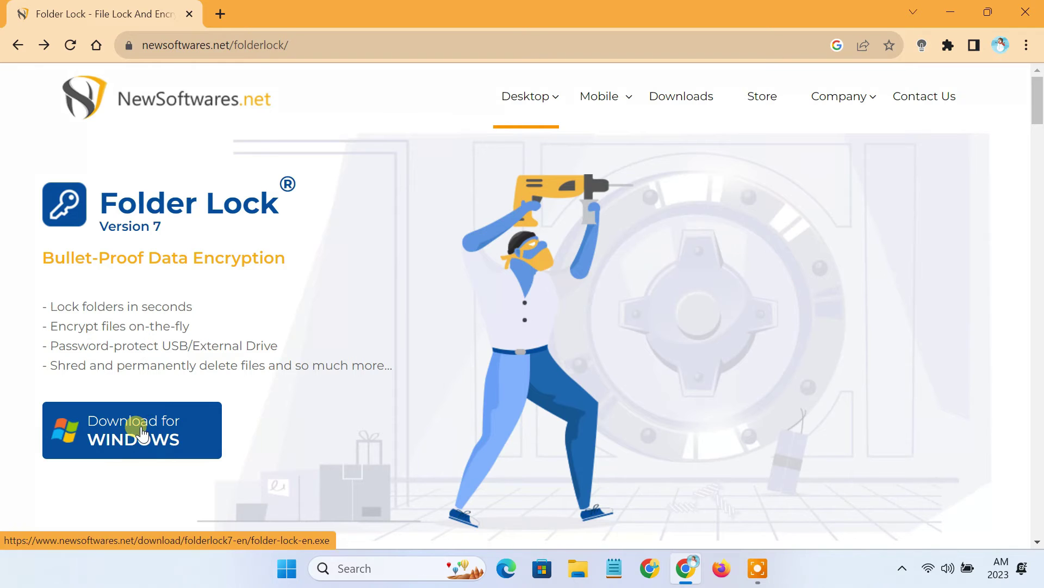
# - Download the Folder Lock Windows installer and run setup with default options to completion
pyautogui.click(140, 431)
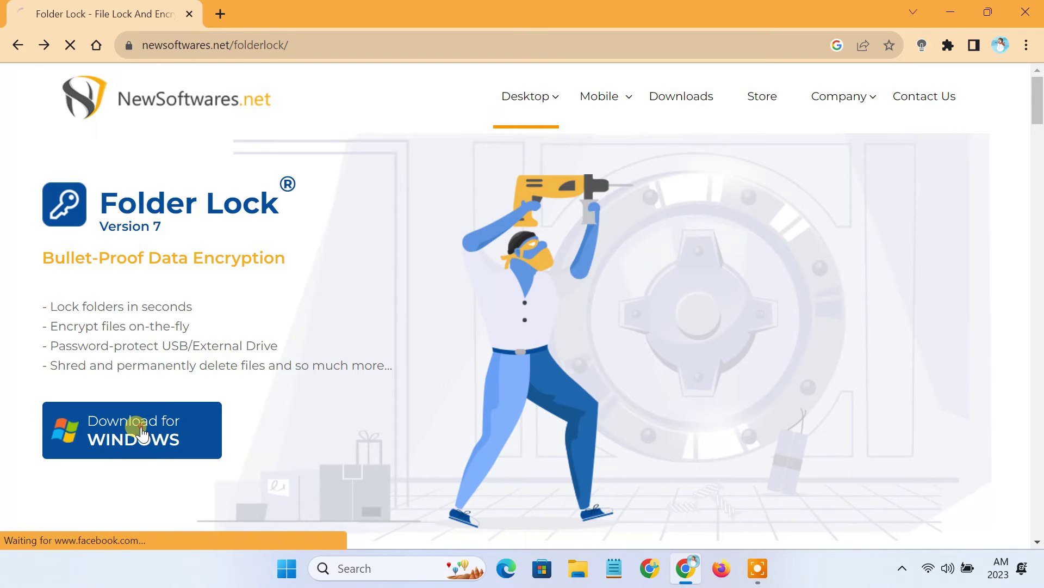
pyautogui.click(514, 350)
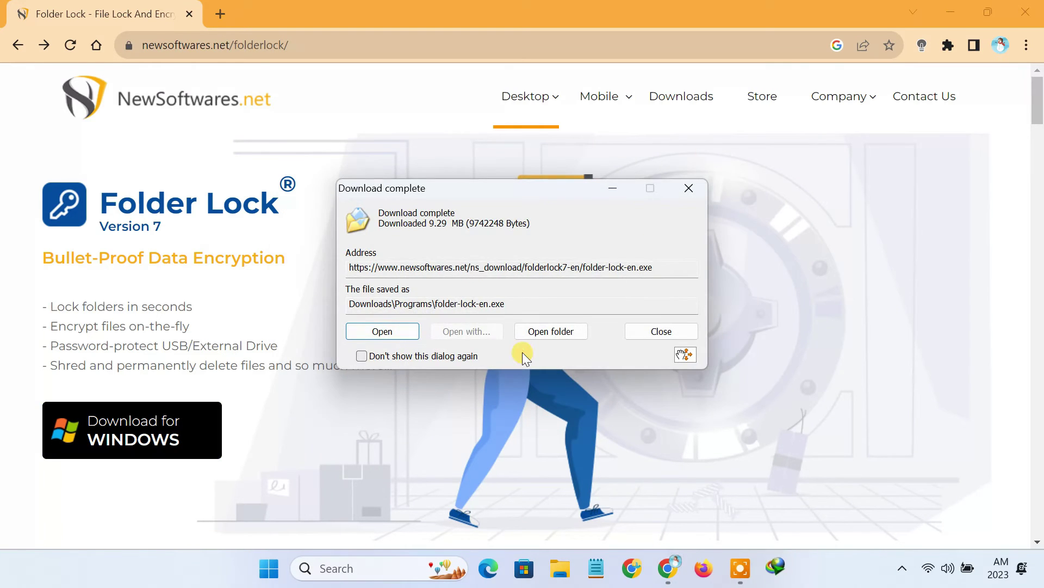
pyautogui.click(393, 334)
pyautogui.click(951, 12)
pyautogui.click(488, 341)
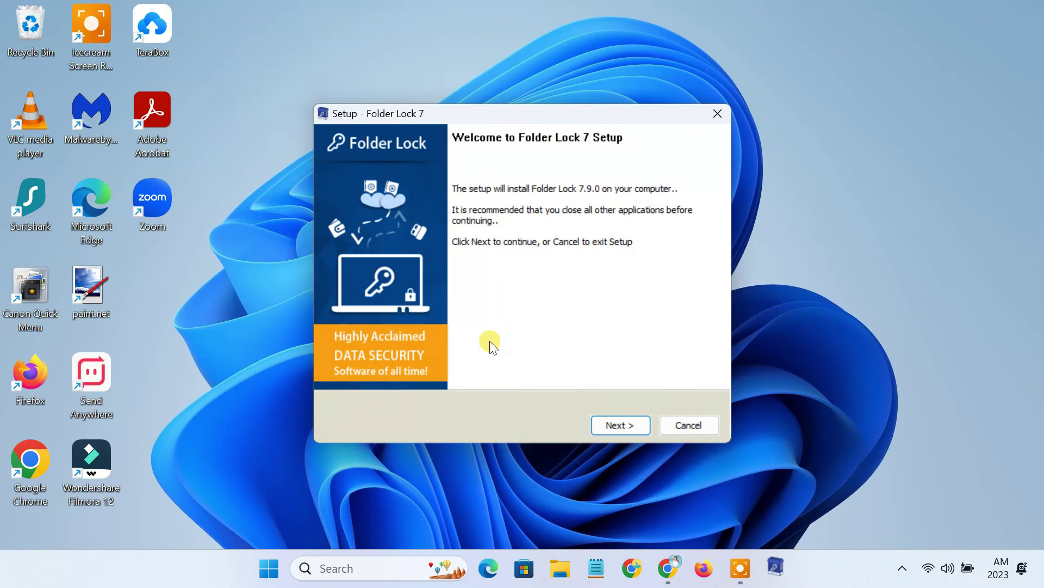
pyautogui.click(634, 427)
pyautogui.click(635, 428)
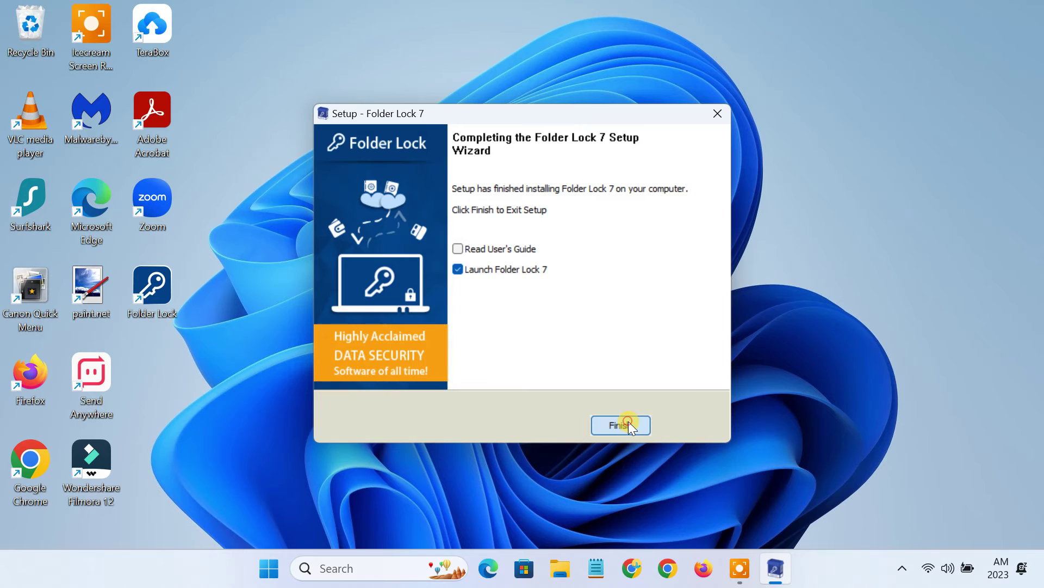
pyautogui.click(628, 425)
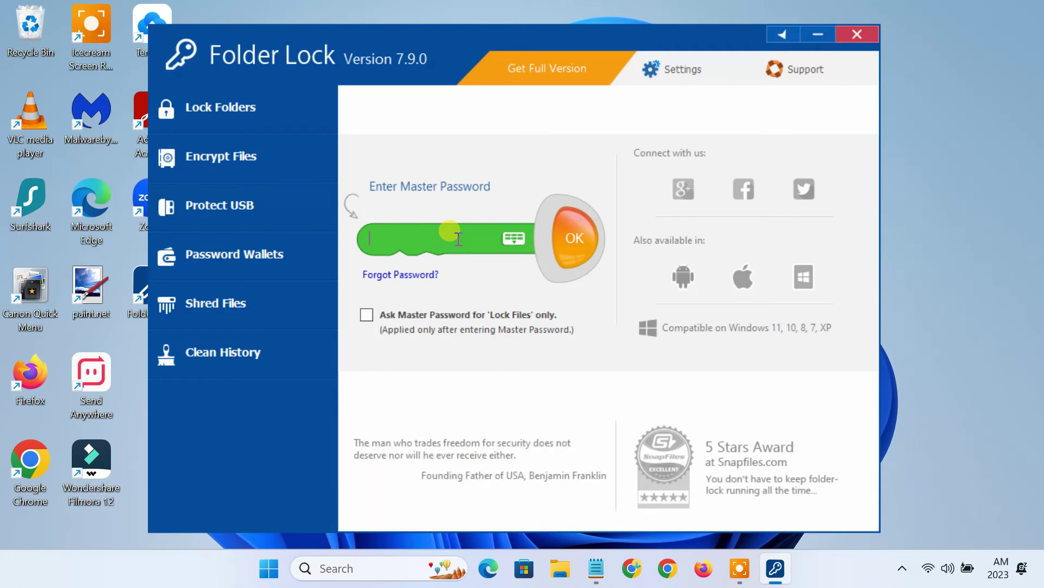
# - Unlock Folder Lock with the master password, then choose Add Folder(s) from the add menu
pyautogui.write('•••••••••••')
pyautogui.click(572, 238)
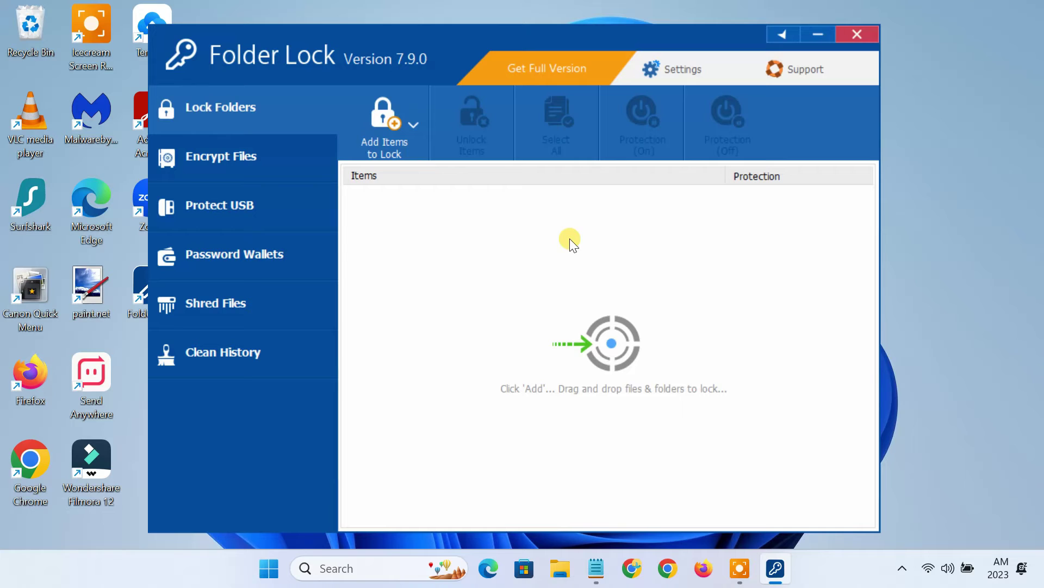
pyautogui.click(396, 144)
pyautogui.click(426, 199)
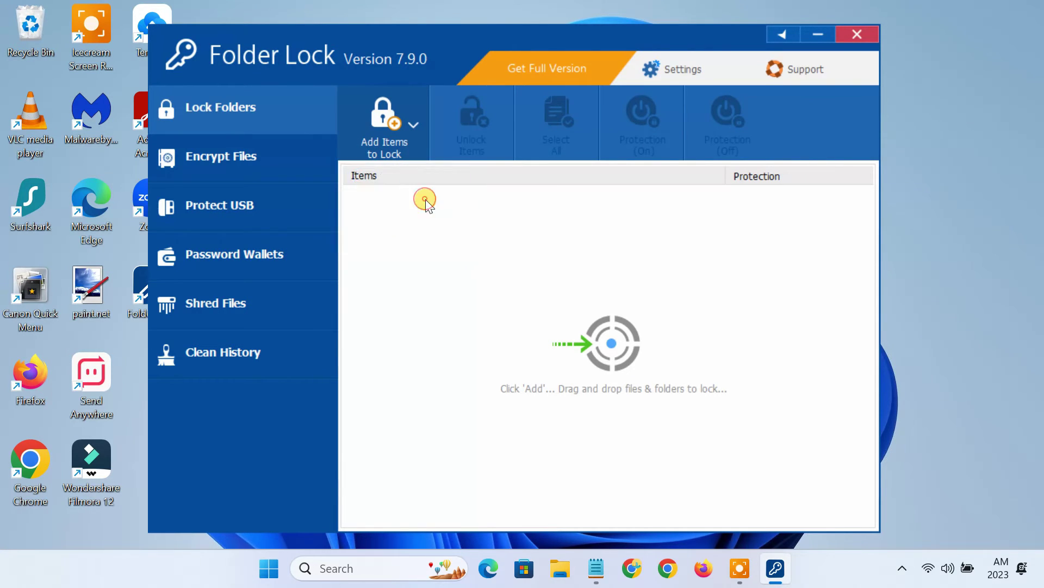
# - Browse to C:\Program Files\Google\Chrome and add that folder to the locked items
pyautogui.click(492, 322)
pyautogui.doubleClick(492, 323)
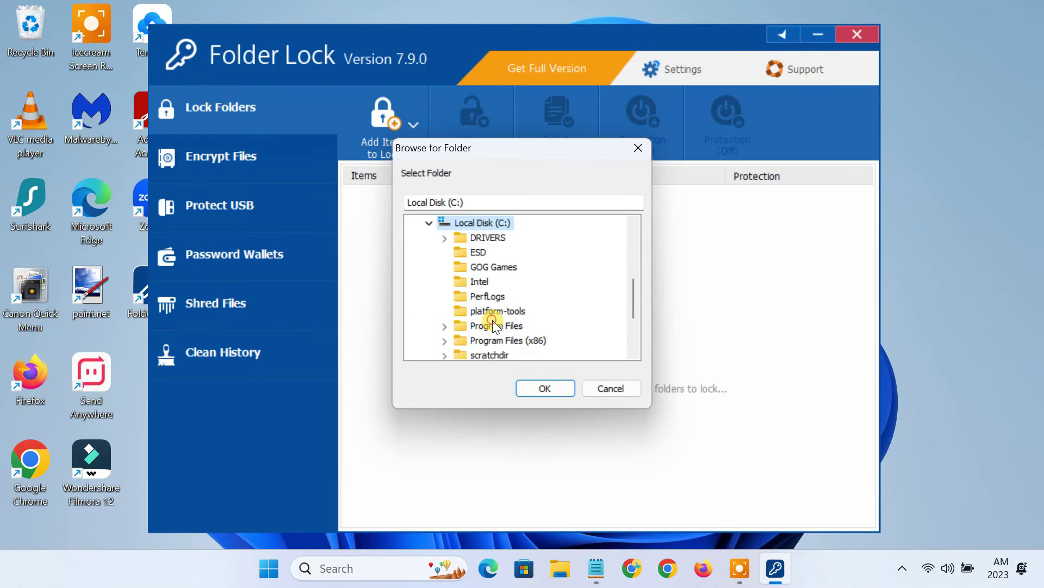
pyautogui.doubleClick(499, 325)
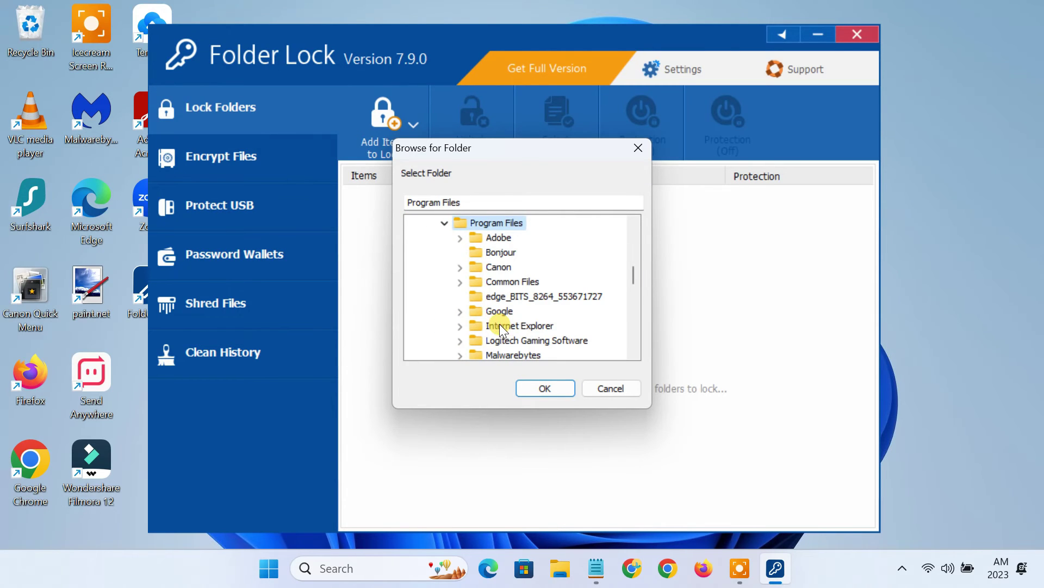
pyautogui.doubleClick(498, 311)
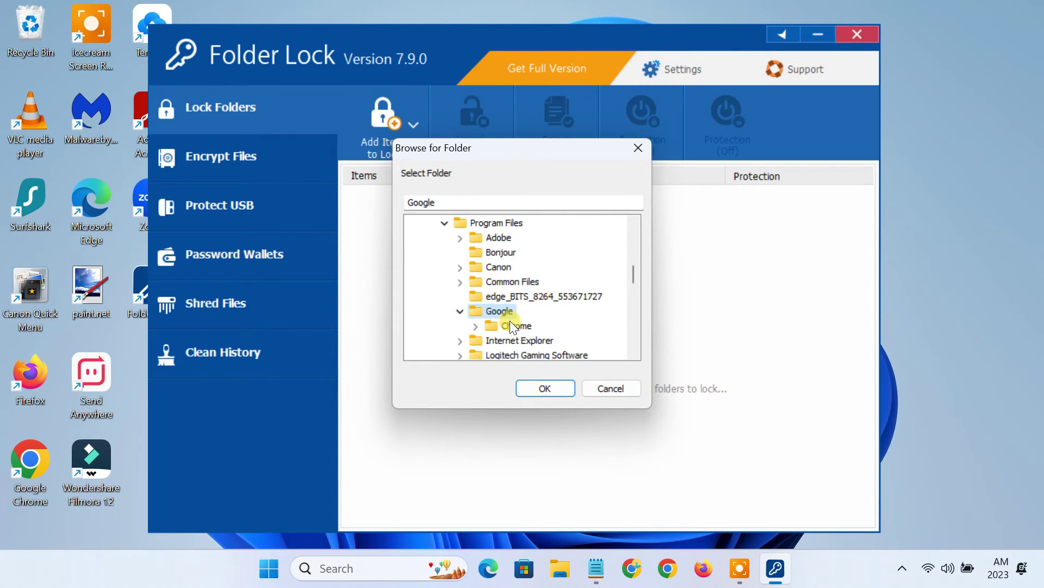
pyautogui.click(512, 323)
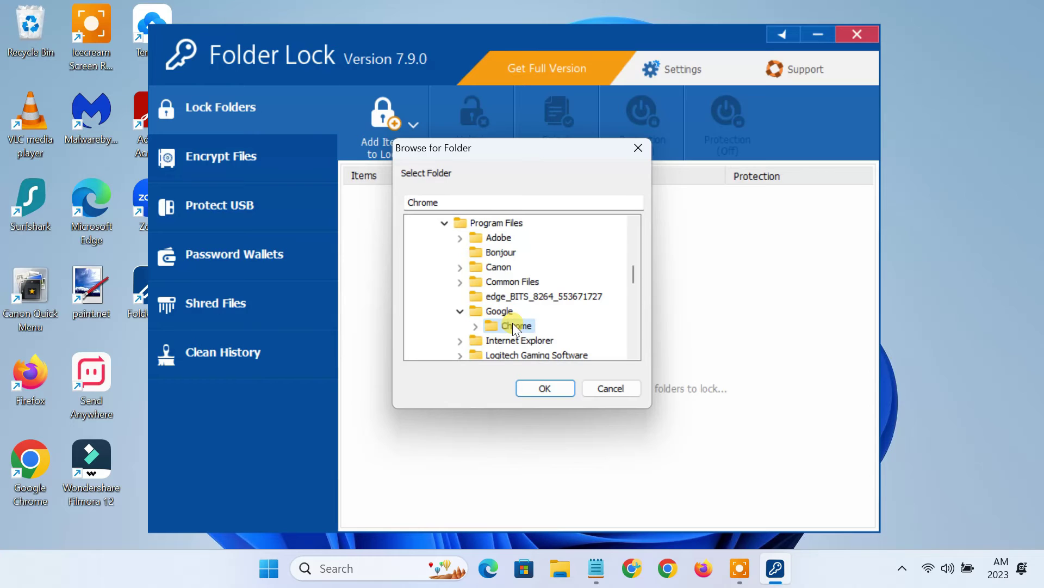
pyautogui.click(554, 388)
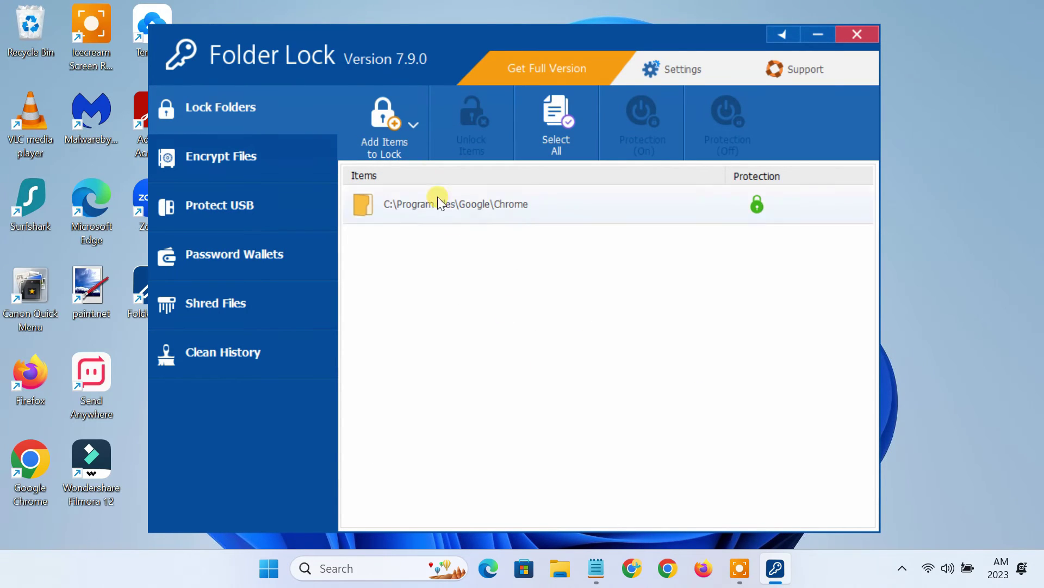
pyautogui.click(400, 125)
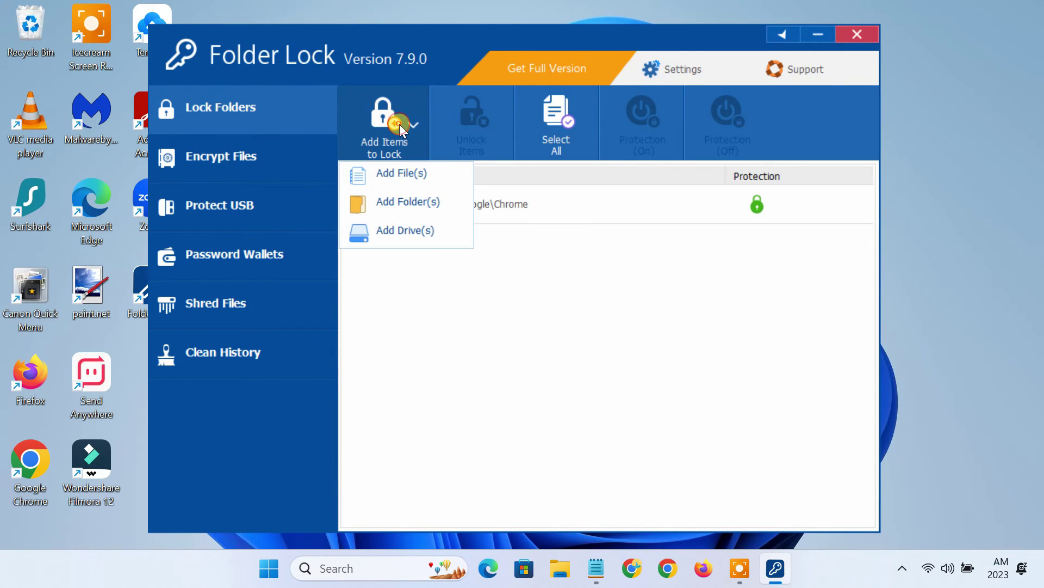
# - Add C:\Program Files (x86)\Microsoft\Edge as a second locked folder
pyautogui.click(422, 211)
pyautogui.doubleClick(502, 320)
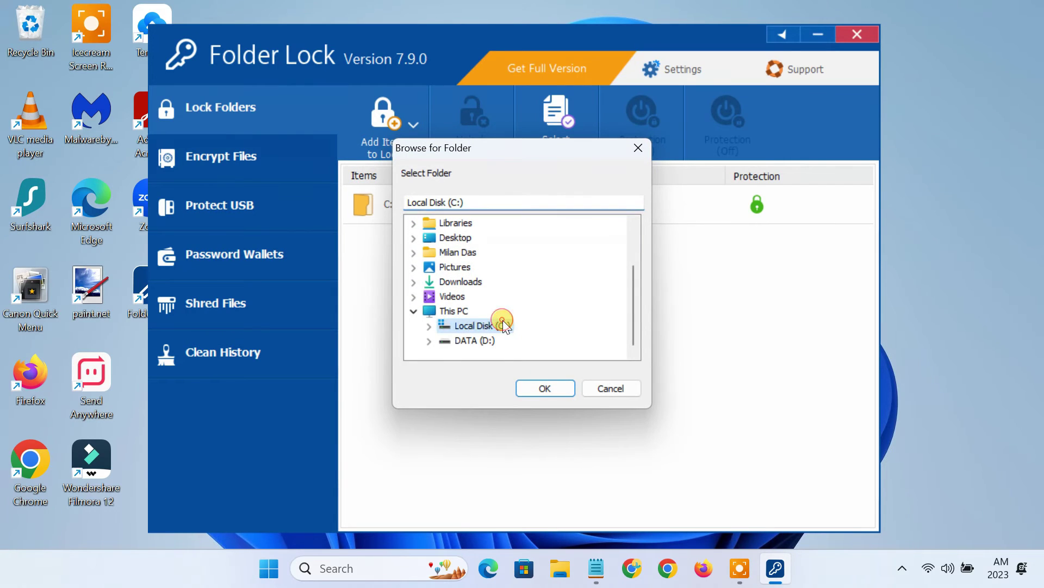
pyautogui.click(512, 341)
pyautogui.doubleClick(511, 341)
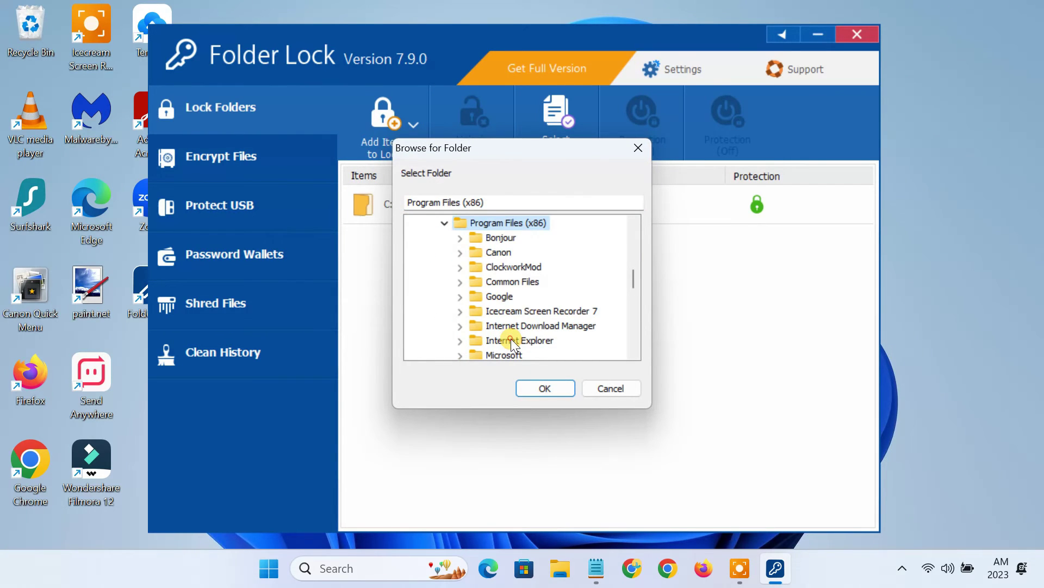
pyautogui.scroll(-1, 511, 338)
pyautogui.doubleClick(505, 315)
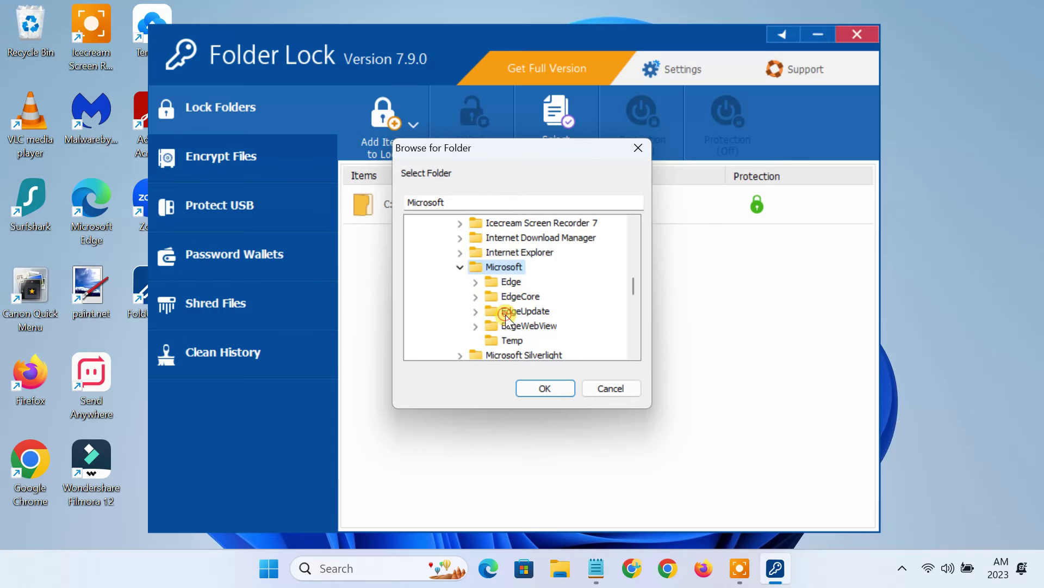
pyautogui.click(510, 283)
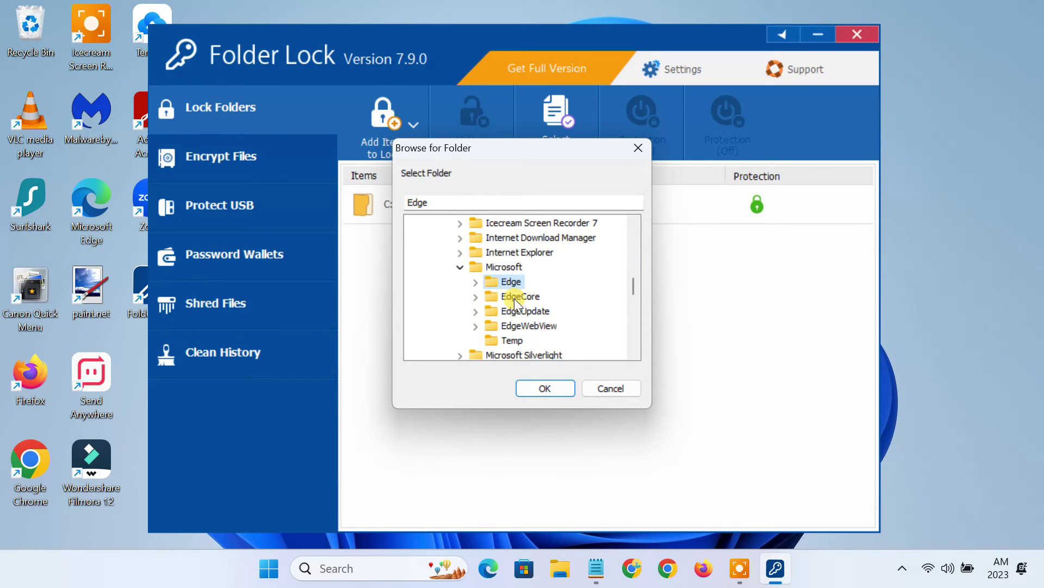
pyautogui.click(549, 384)
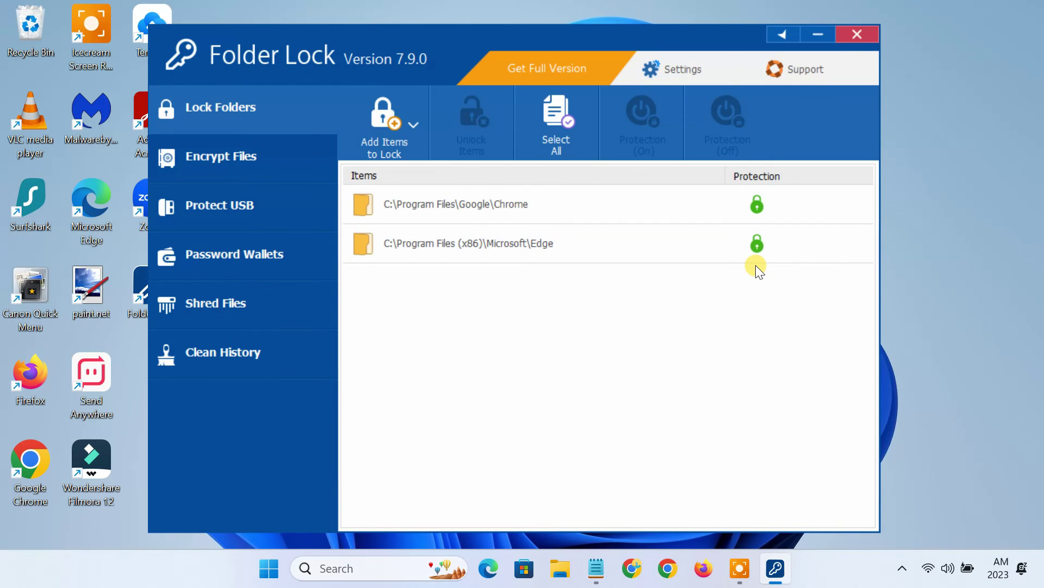
# - Close Folder Lock, try launching Chrome from the taskbar, and dismiss the access-denied error
pyautogui.click(871, 30)
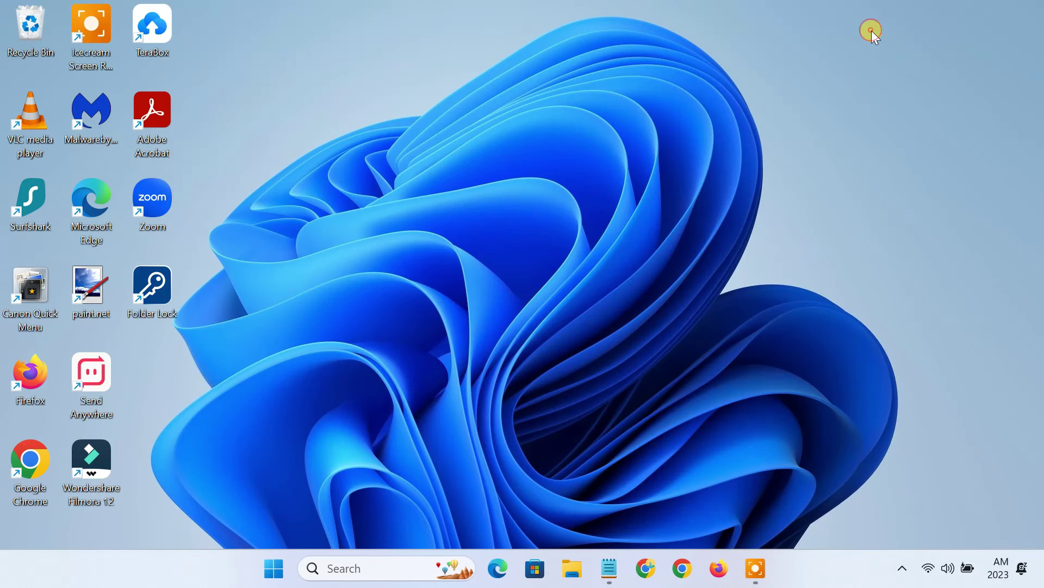
pyautogui.click(687, 572)
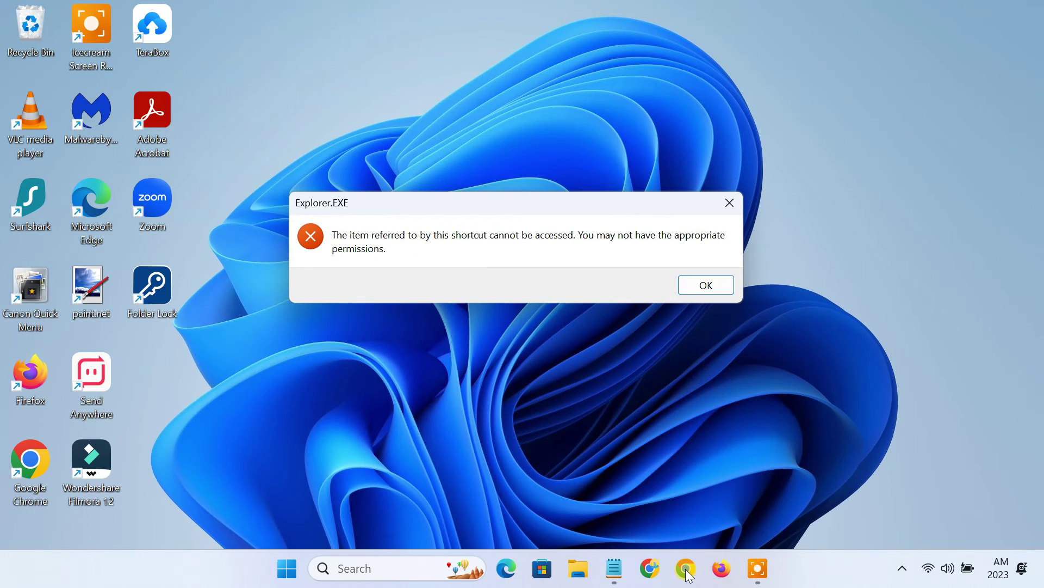
pyautogui.click(657, 575)
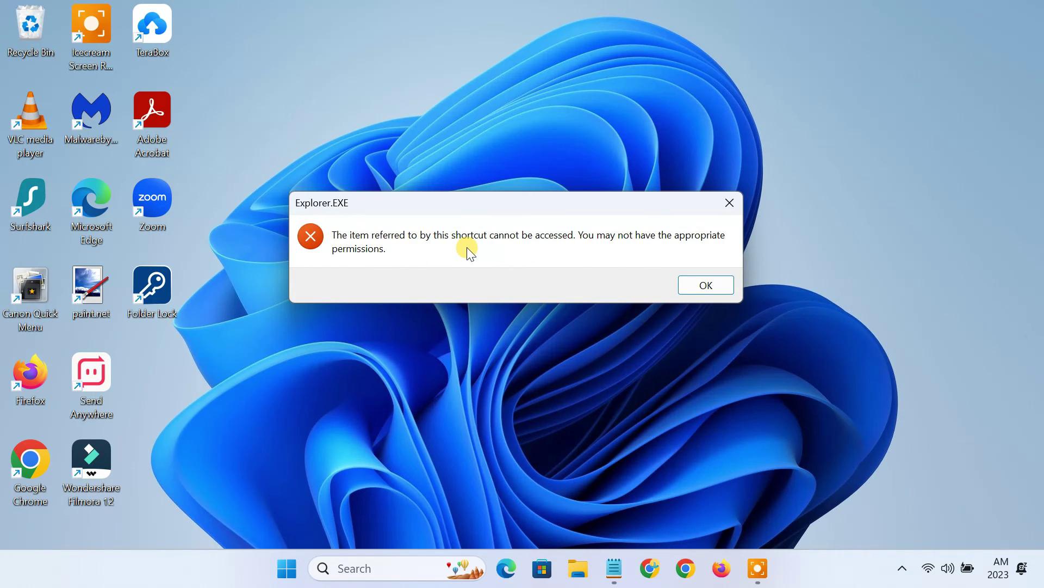
pyautogui.click(703, 287)
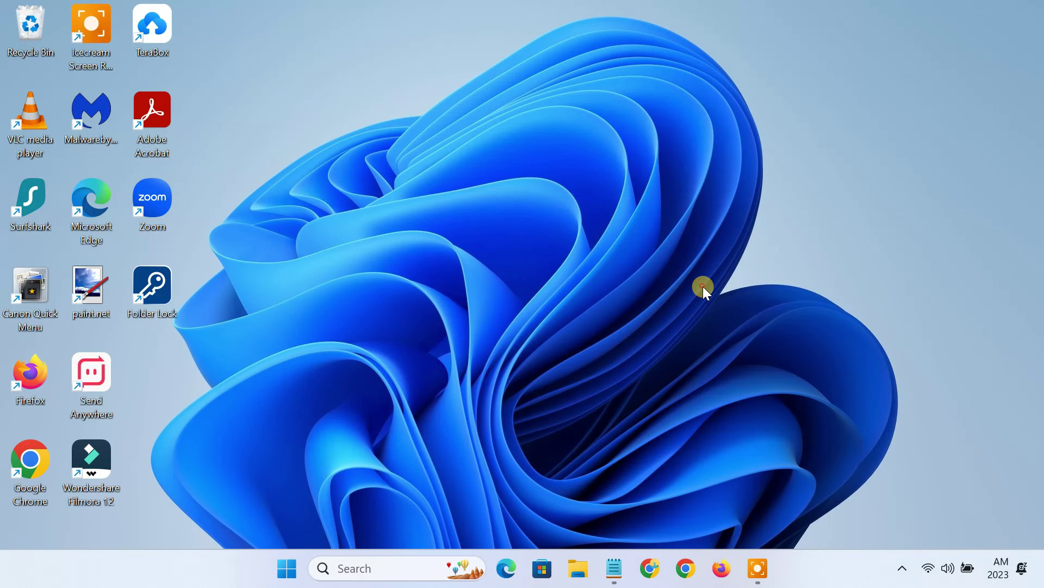
# - Reopen Folder Lock with the master password and turn off protection on the Chrome folder only
pyautogui.doubleClick(157, 281)
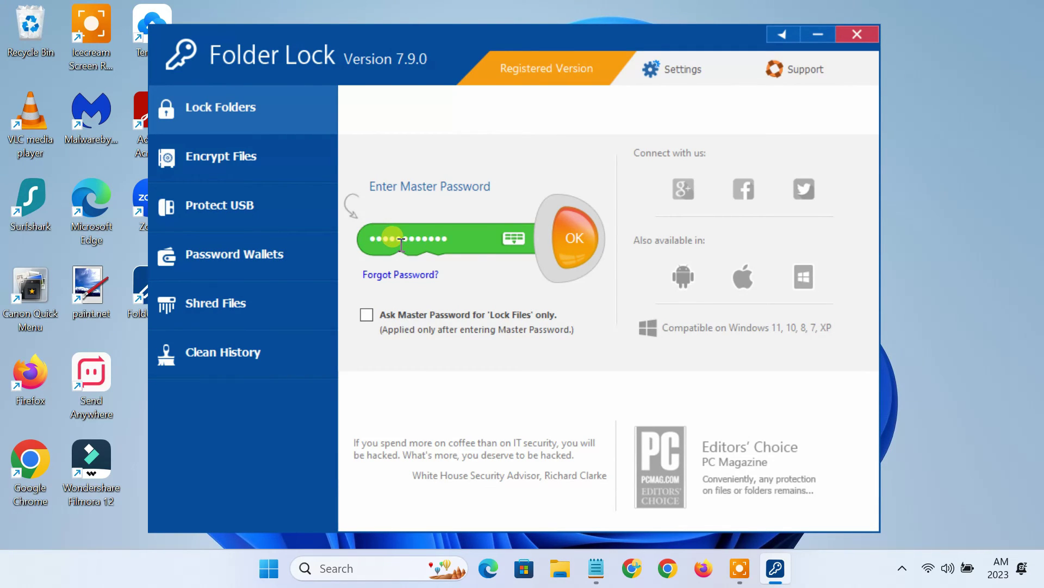
pyautogui.click(579, 239)
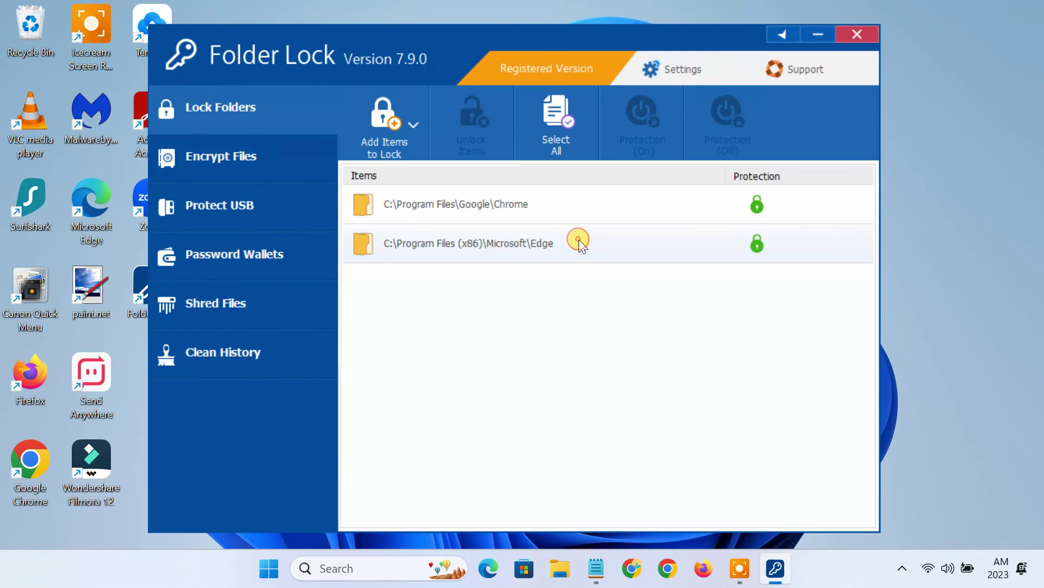
pyautogui.click(561, 206)
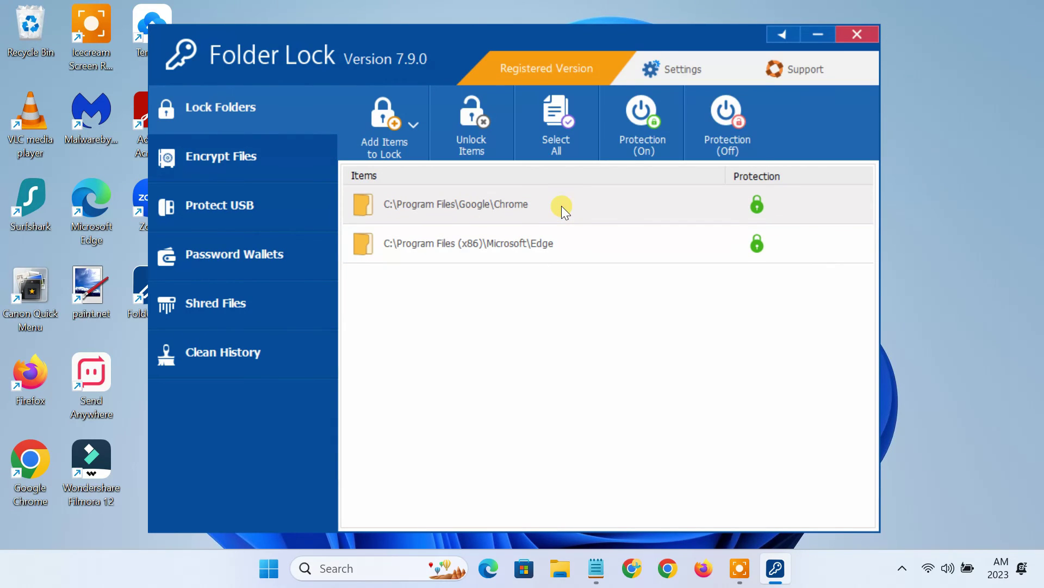
pyautogui.click(717, 126)
pyautogui.click(854, 35)
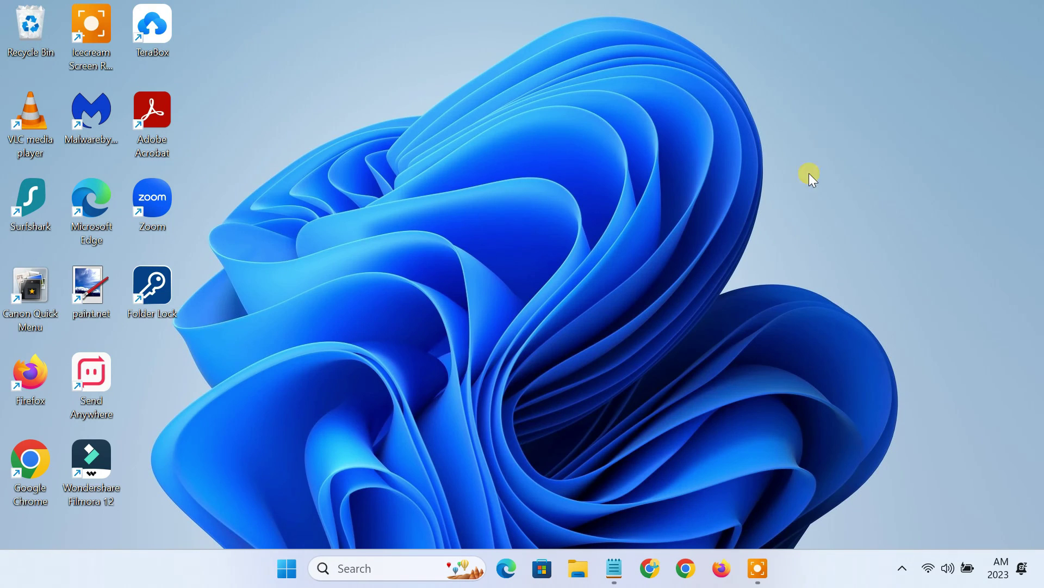
# - Check that Chrome launches again, then start uninstalling Folder Lock from Installed apps
pyautogui.click(687, 568)
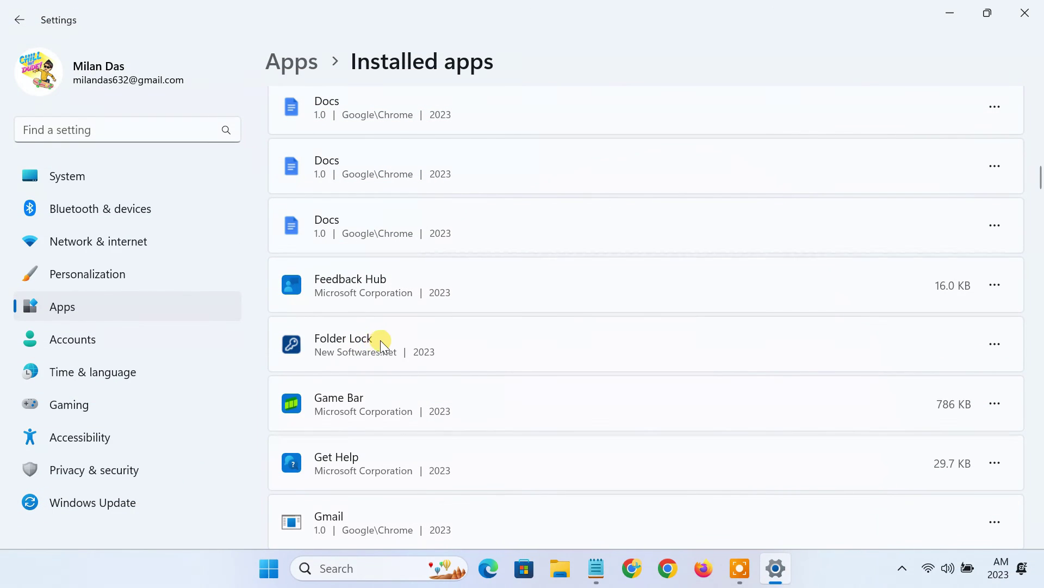
pyautogui.click(993, 344)
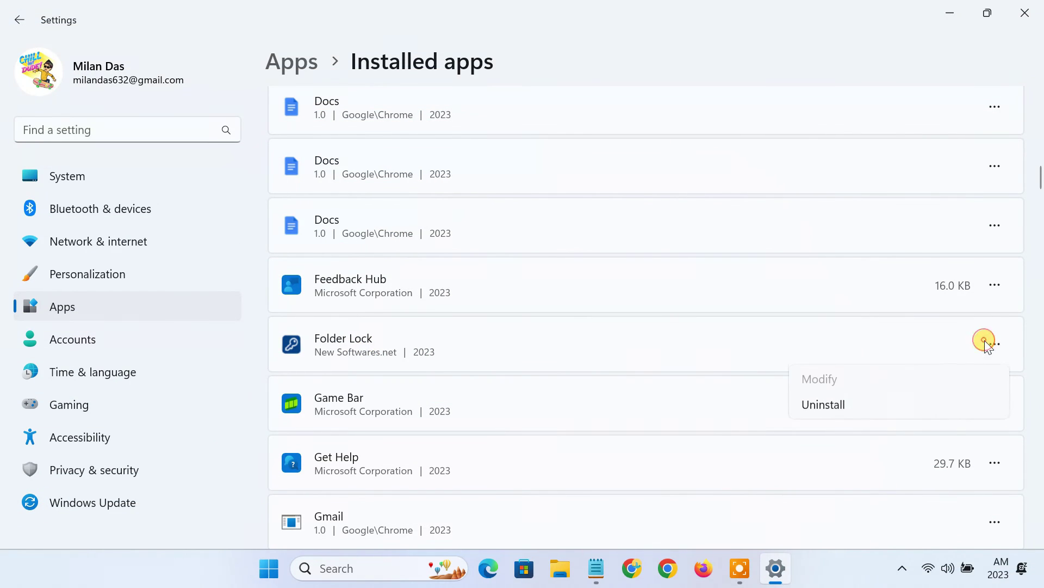
pyautogui.click(853, 403)
pyautogui.click(960, 427)
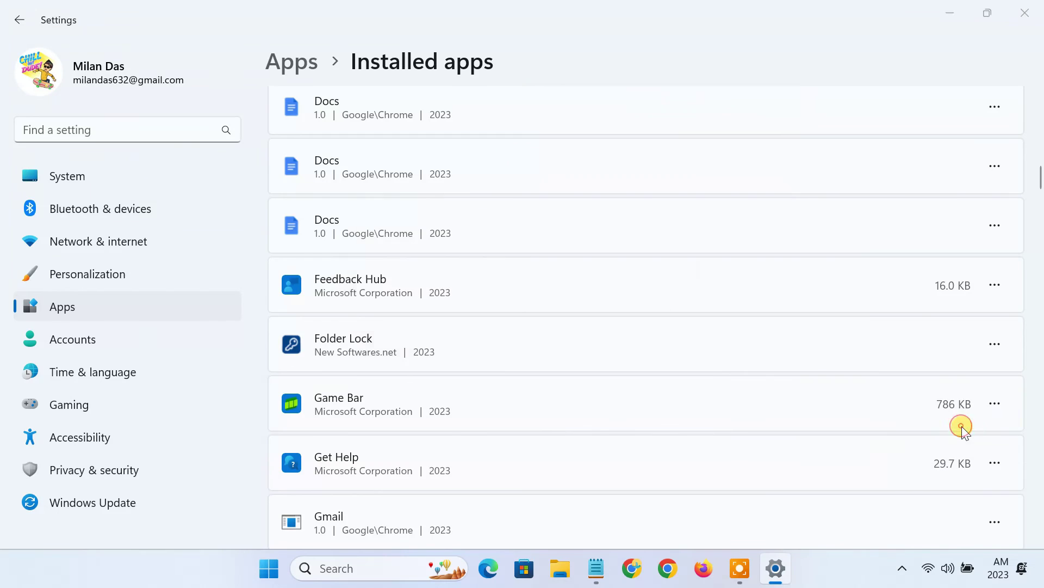
pyautogui.click(592, 321)
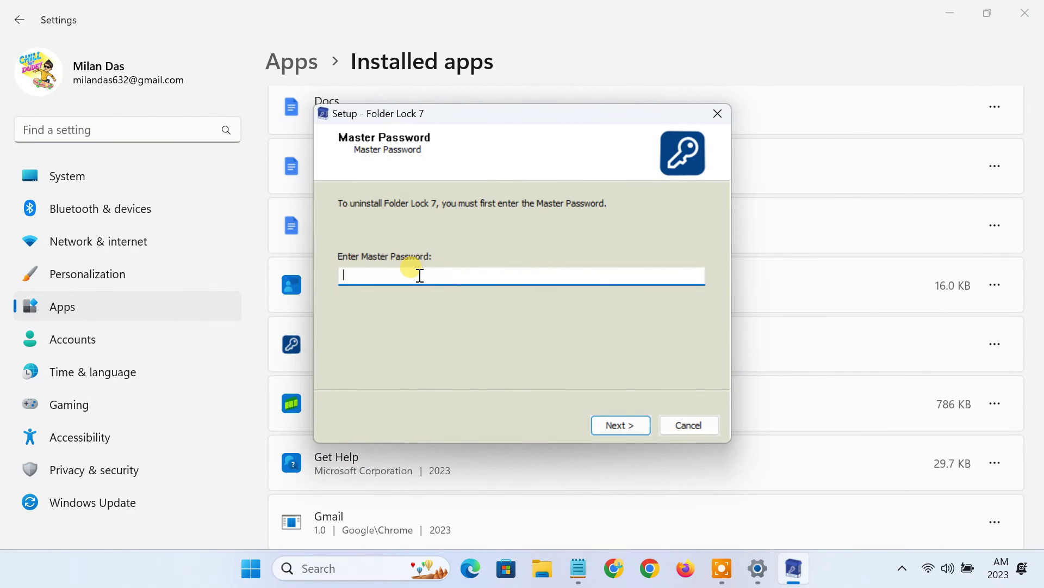
pyautogui.write('12')
pyautogui.click(631, 422)
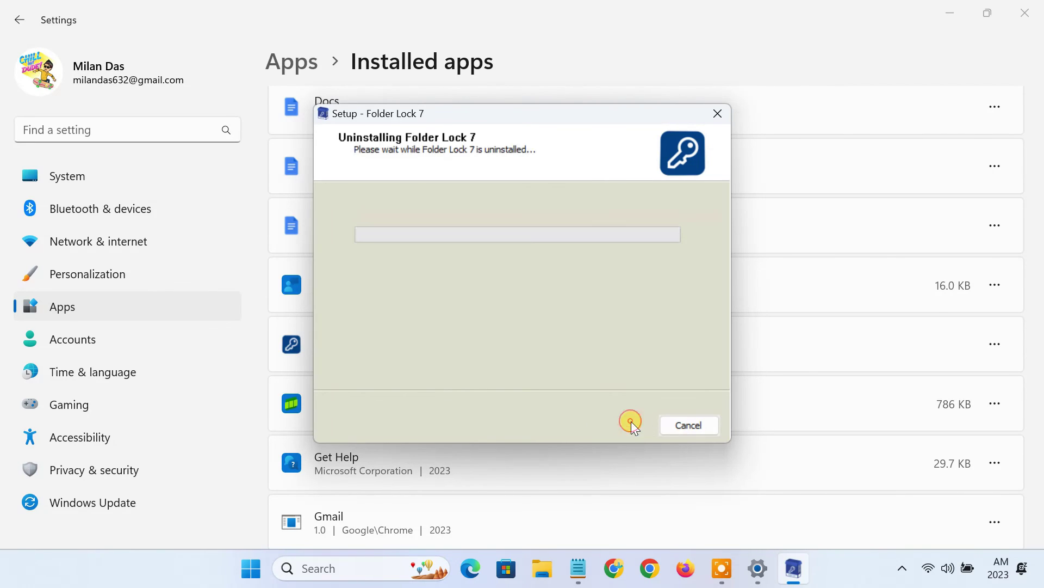